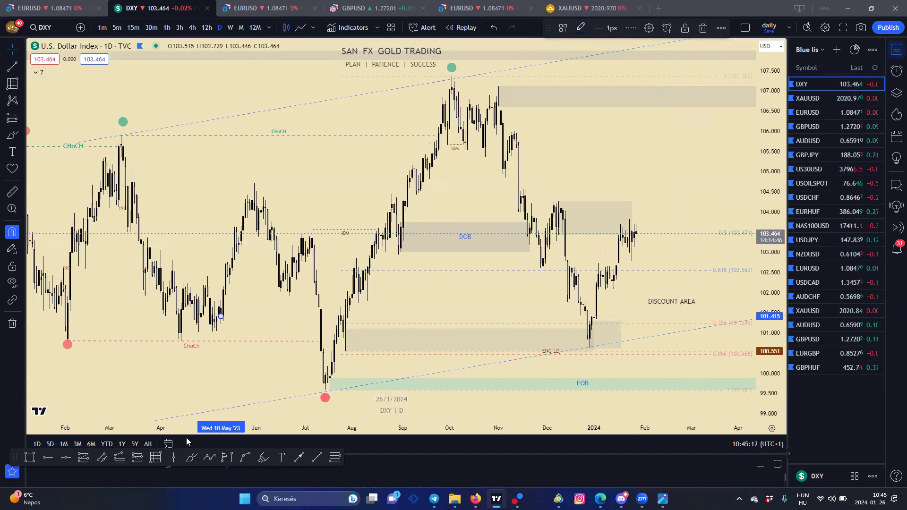
Draw a Gann Box on the DXY daily chart from the July 2023 low at about 99.556 to the October 2023 high at about 107.349.
left_click(156, 458)
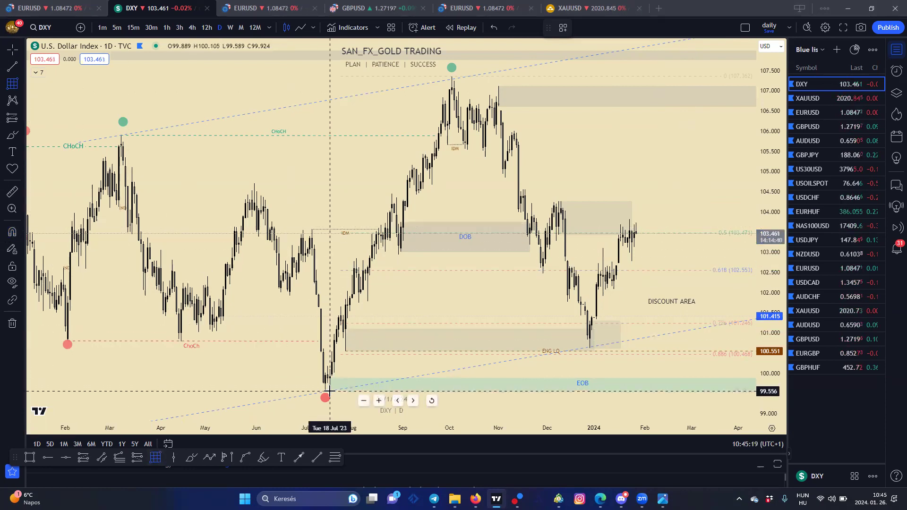
mouse_move(332, 387)
left_mouse_down()
mouse_move(492, 138)
mouse_move(610, 83)
mouse_move(734, 76)
left_mouse_up()
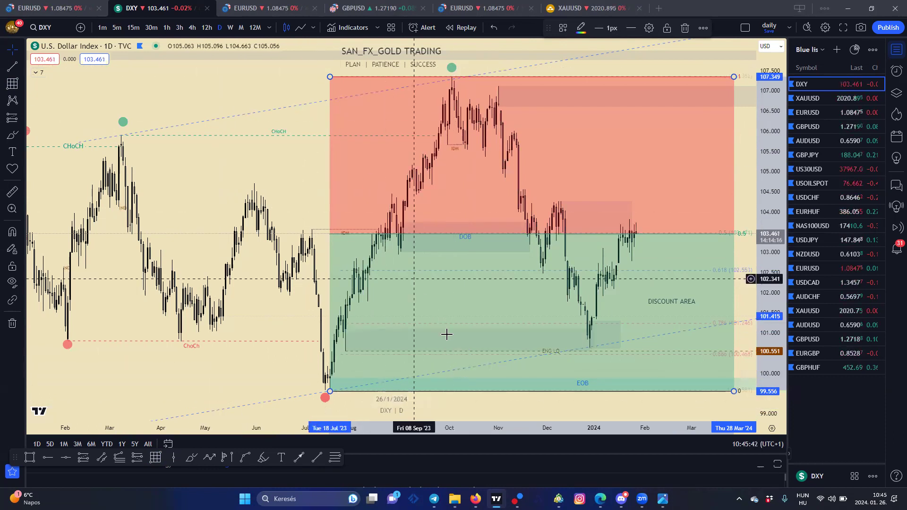
left_click_drag(181, 376, 160, 369)
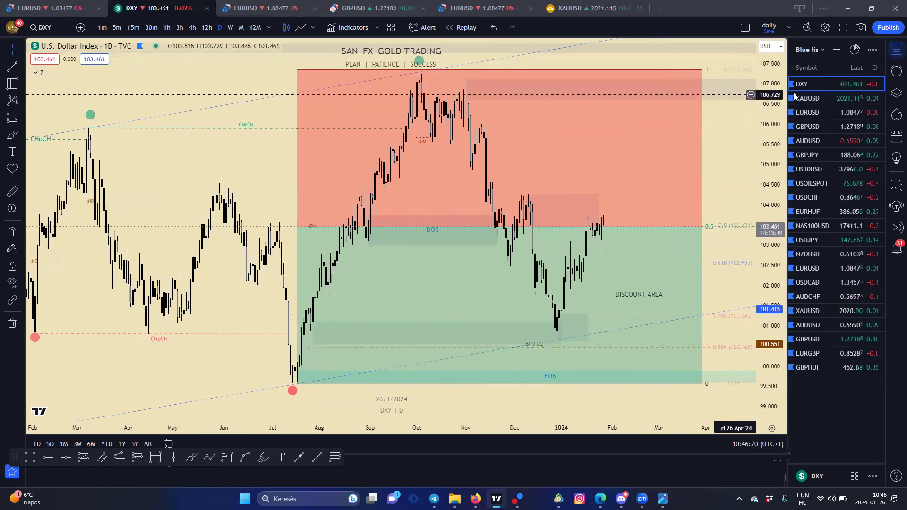
Open the EURUSD chart and draw a Gann Box from the July 2023 high at about 1.12758 down to the October 2023 low at about 1.04474.
left_click(819, 112)
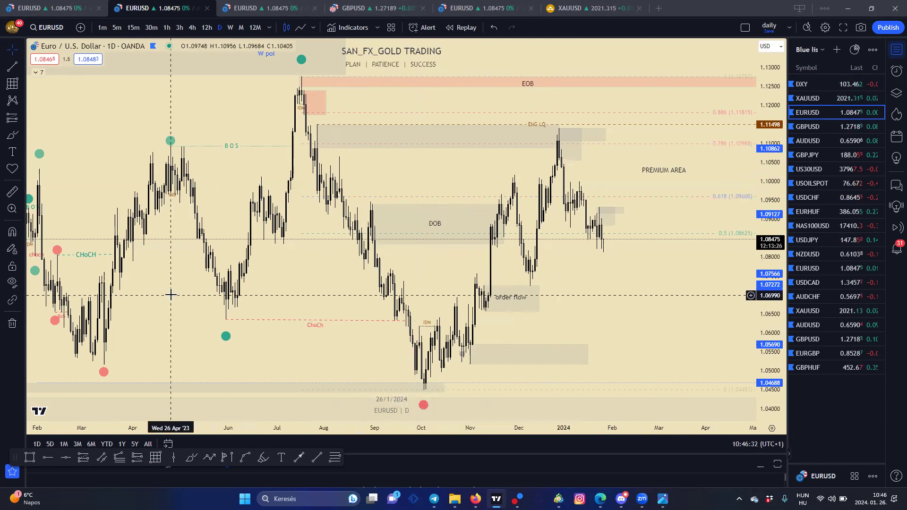
left_click(155, 460)
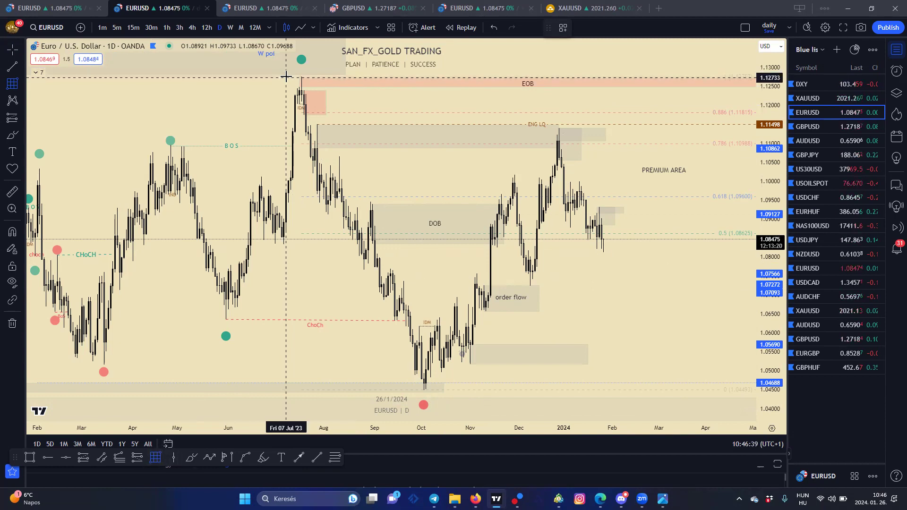
mouse_move(369, 140)
left_mouse_down()
mouse_move(615, 340)
mouse_move(706, 391)
left_mouse_up()
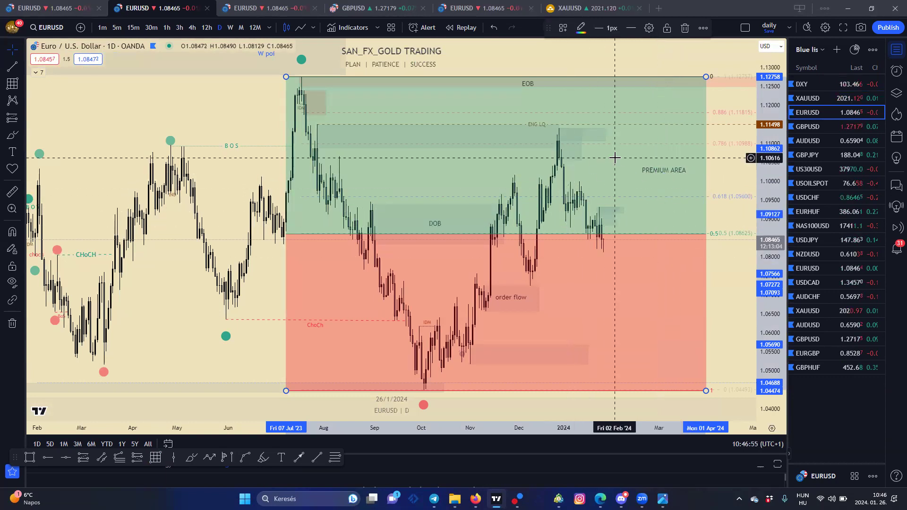
left_click(575, 141)
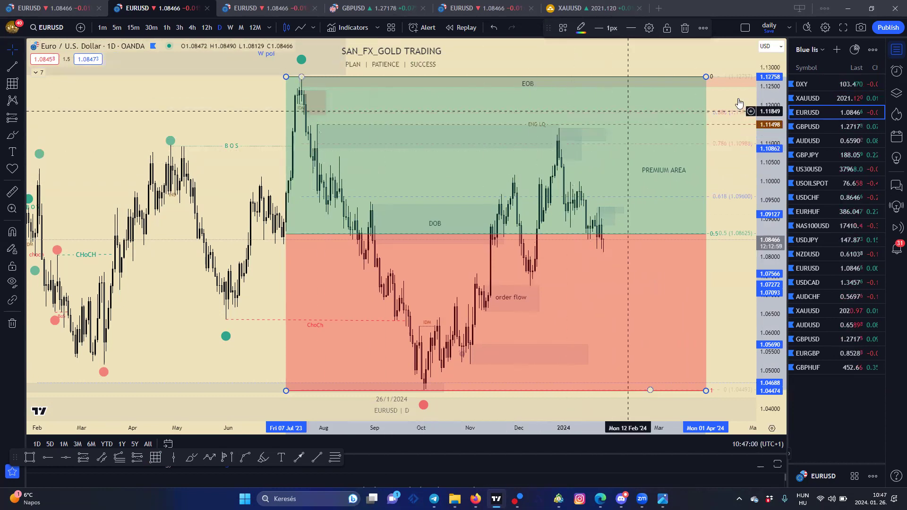
Return to the DXY chart and delete its Gann Box.
left_click(820, 86)
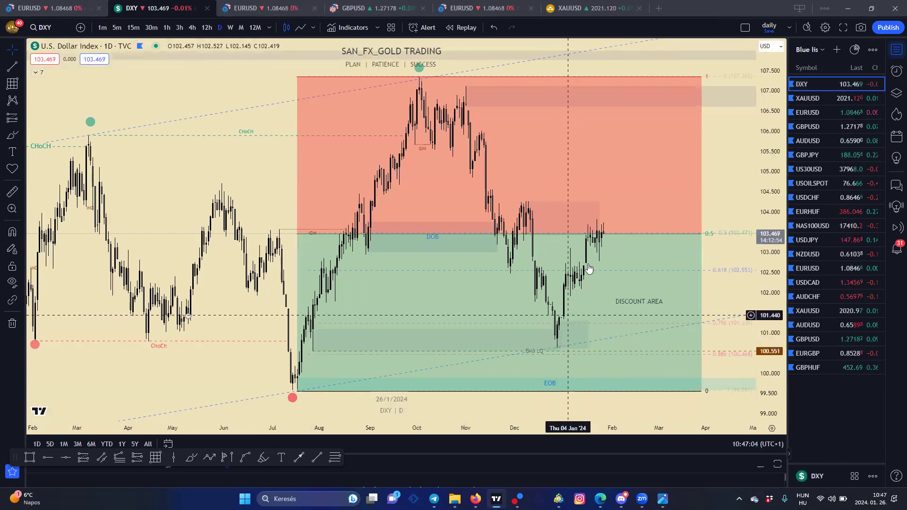
left_click(703, 257)
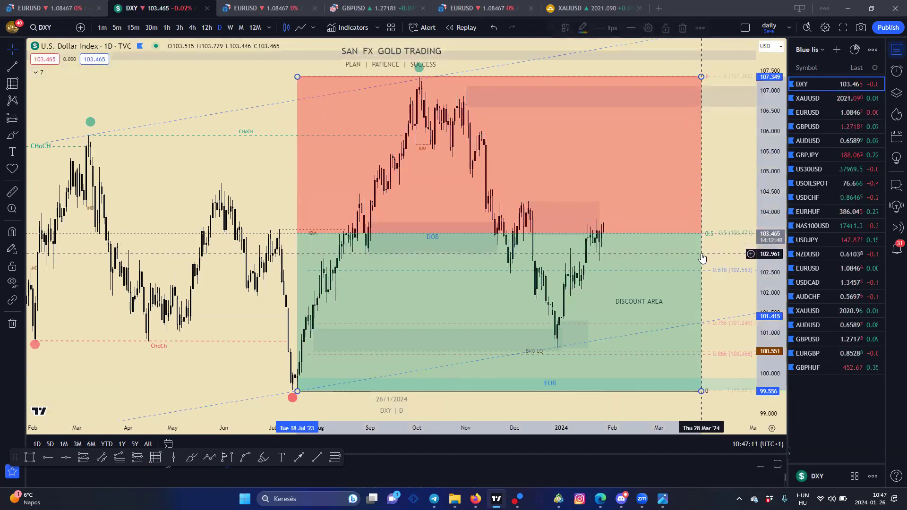
left_click(683, 28)
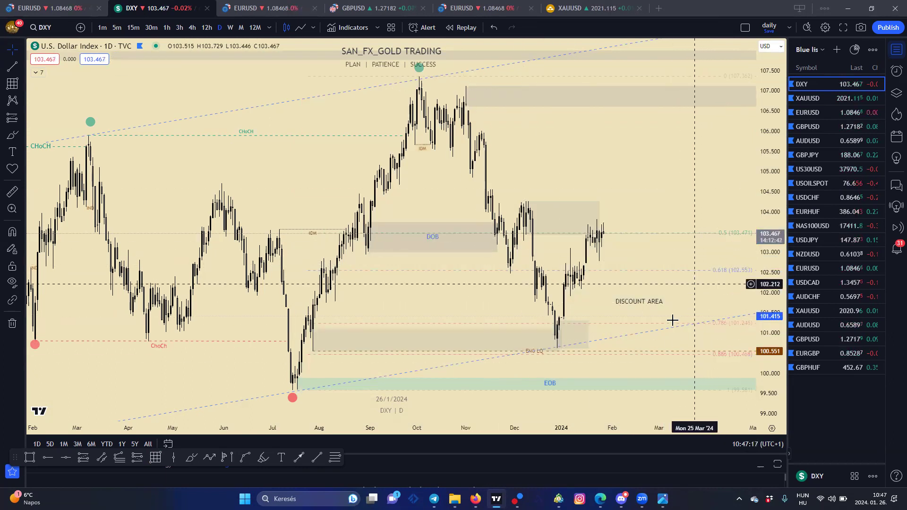
Switch to the image viewer to examine the probability levels in the Fibonacci Secrets picture, then return to the TradingView chart.
left_click(663, 499)
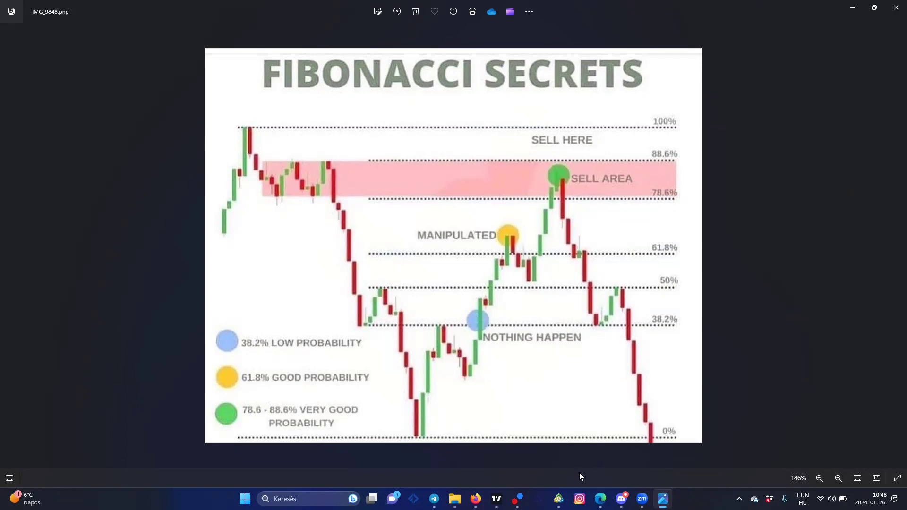
mouse_move(600, 499)
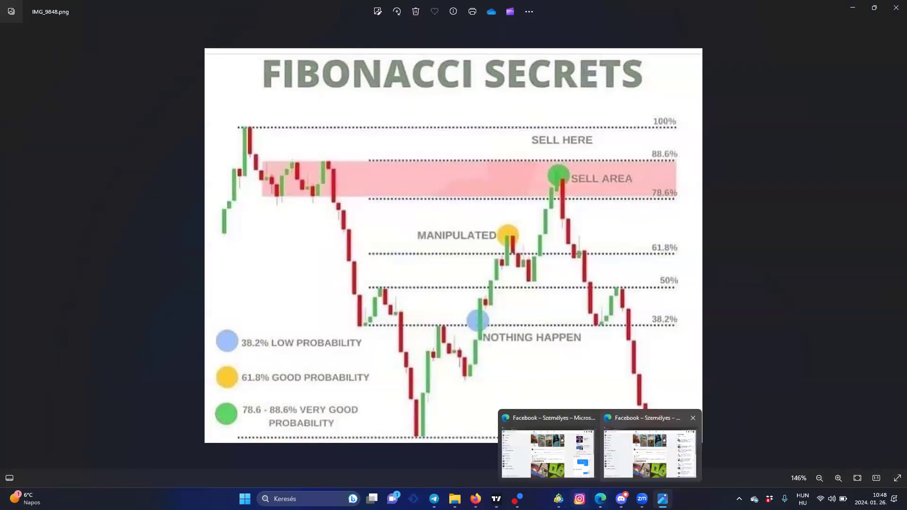
left_click(497, 499)
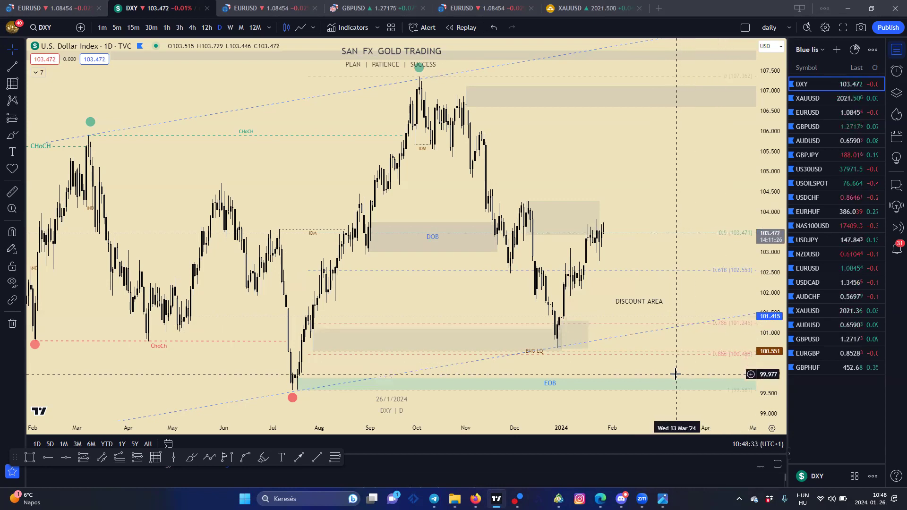
Look through the Fibonacci tools and move the upper anchor of the DXY Fibonacci retracement to about 107.361 on 20 October 2023.
left_click(22, 86)
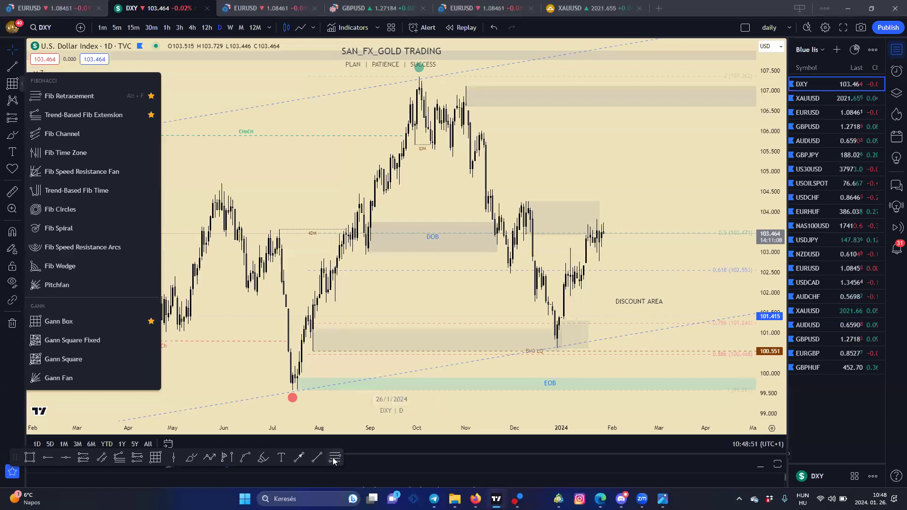
left_click(384, 310)
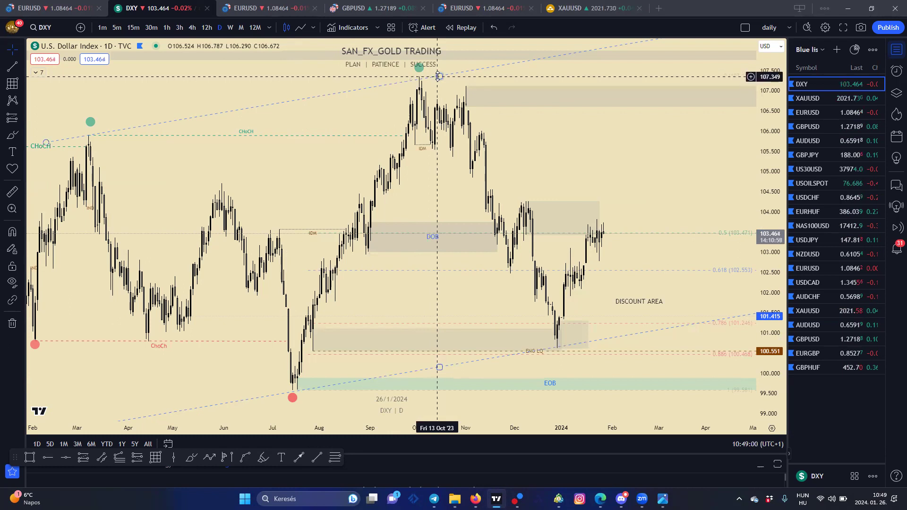
mouse_move(439, 77)
left_mouse_down()
mouse_move(376, 142)
mouse_move(404, 136)
mouse_move(410, 75)
mouse_move(465, 75)
mouse_move(428, 78)
mouse_move(435, 91)
mouse_move(364, 295)
mouse_move(295, 385)
mouse_move(404, 165)
mouse_move(479, 71)
mouse_move(470, 81)
mouse_move(448, 79)
left_mouse_up()
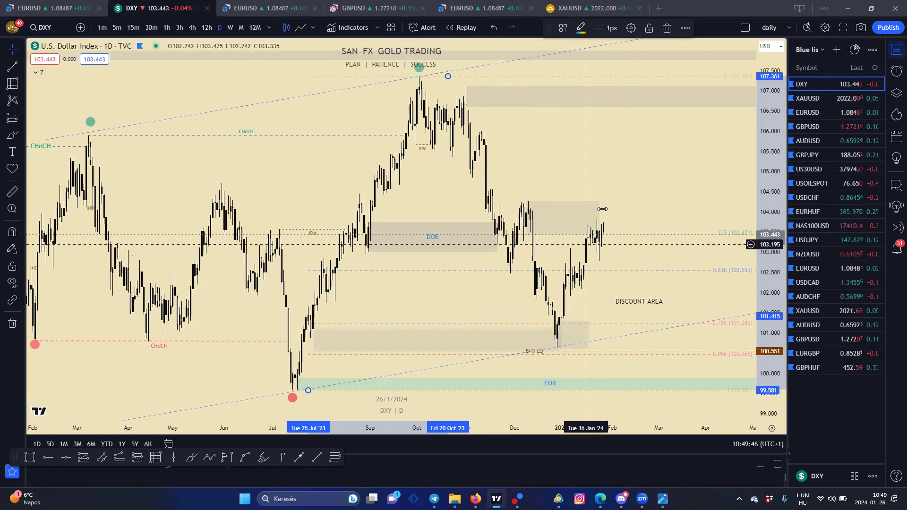
left_click(718, 218)
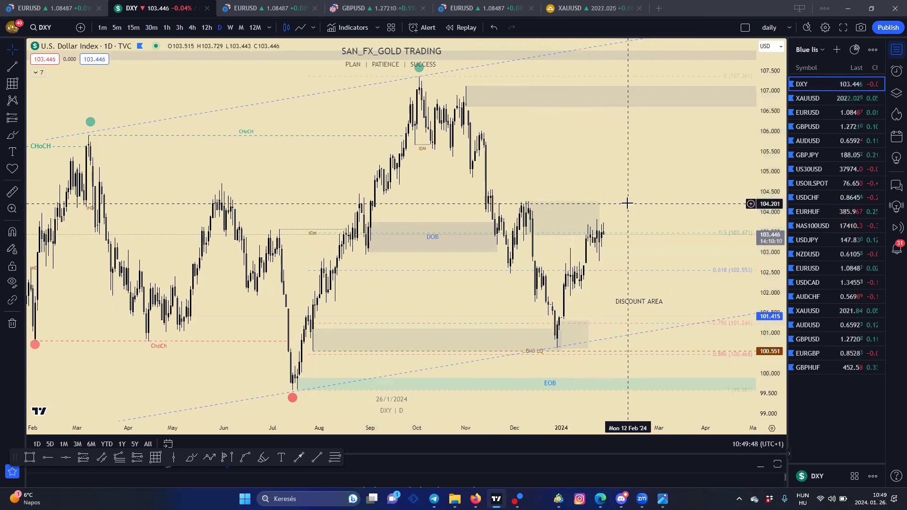
left_click_drag(776, 199, 771, 228)
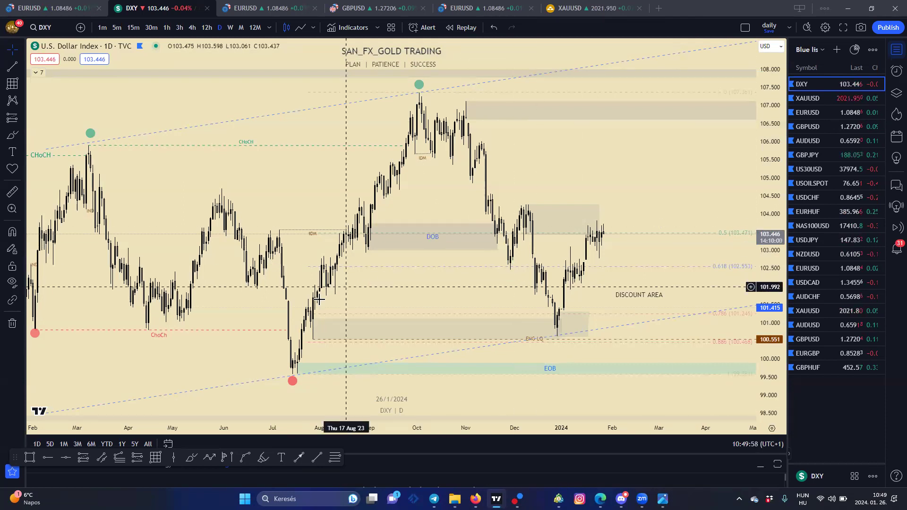
left_click(491, 339)
left_click(635, 310)
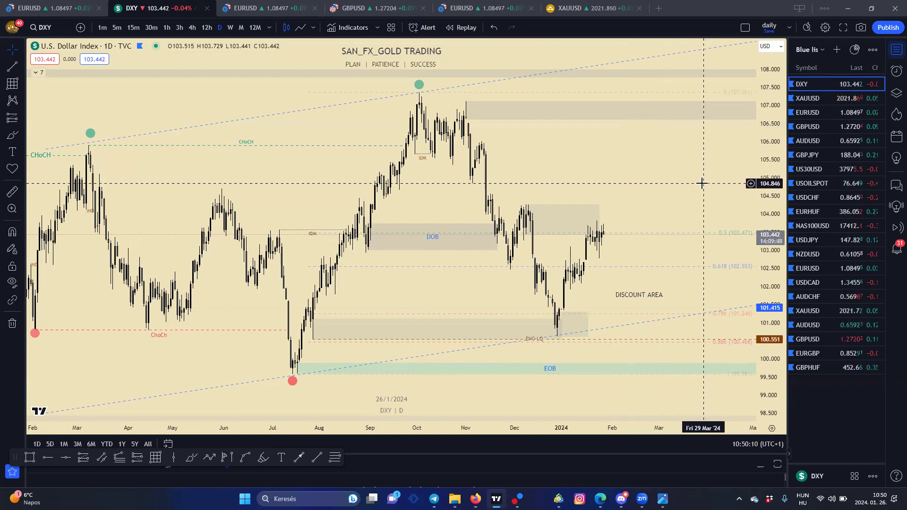
left_click_drag(702, 184, 682, 182)
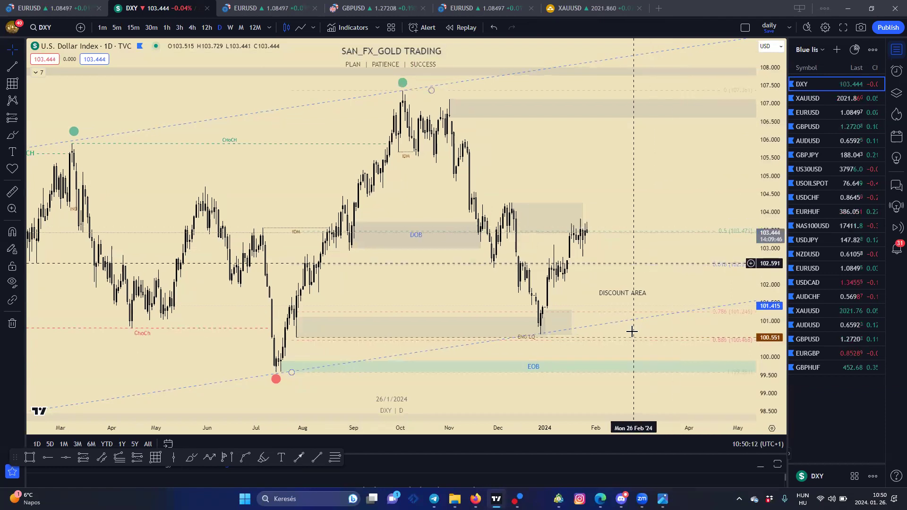
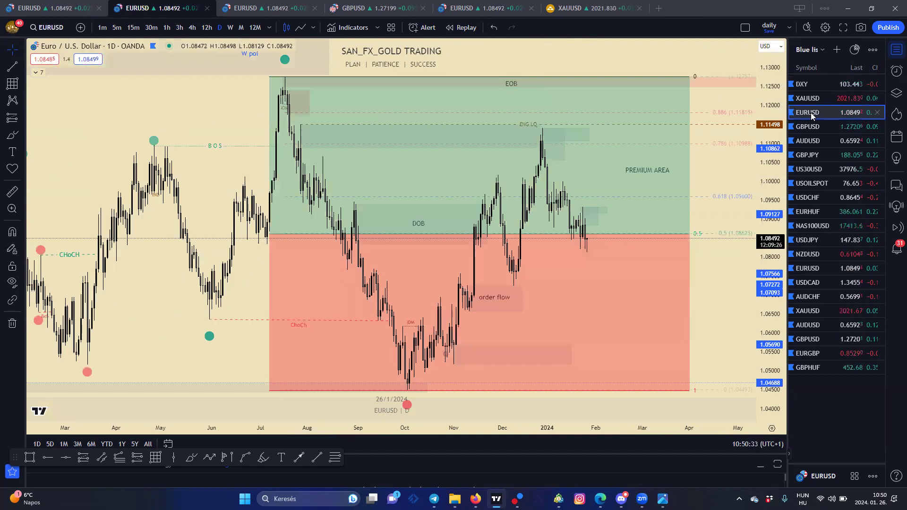
Switch to the EURUSD chart and delete its Gann Box.
left_click(689, 239)
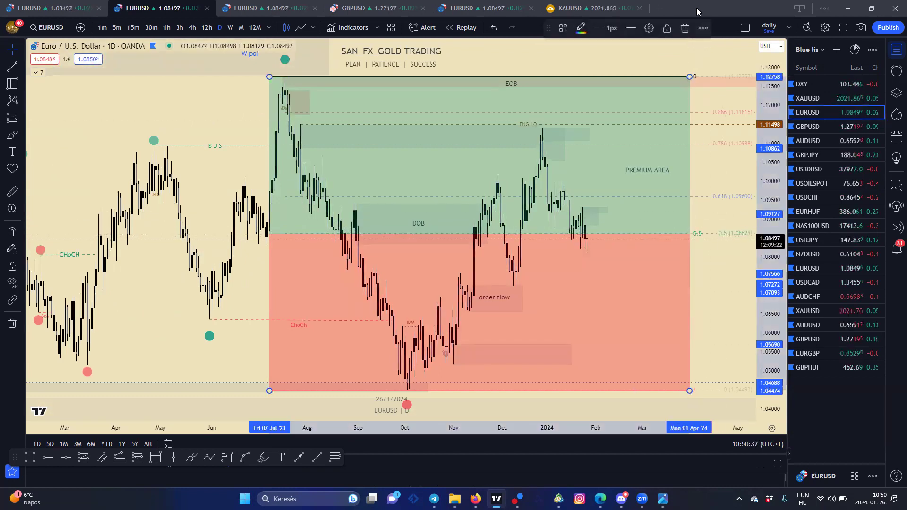
left_click(687, 28)
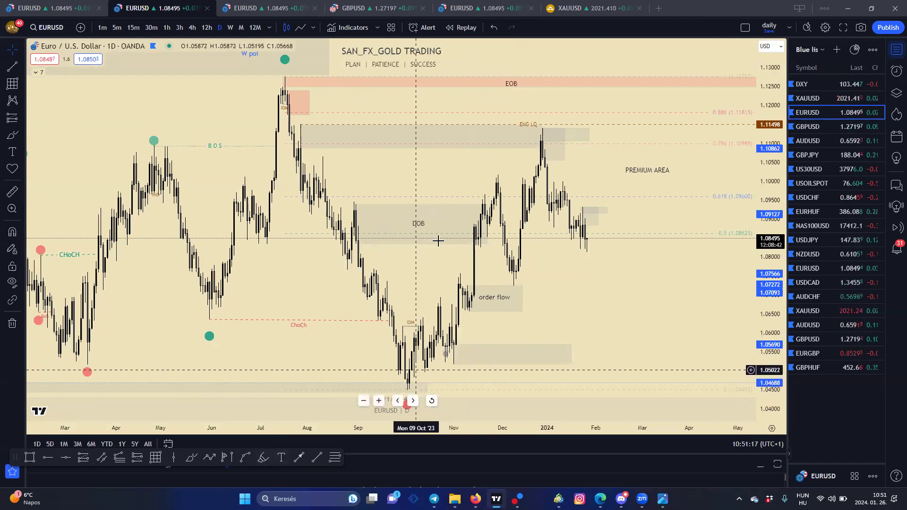
Move the lower anchor of the EURUSD Fibonacci retracement to about 1.04499 on 29 February 2024.
left_click(631, 388)
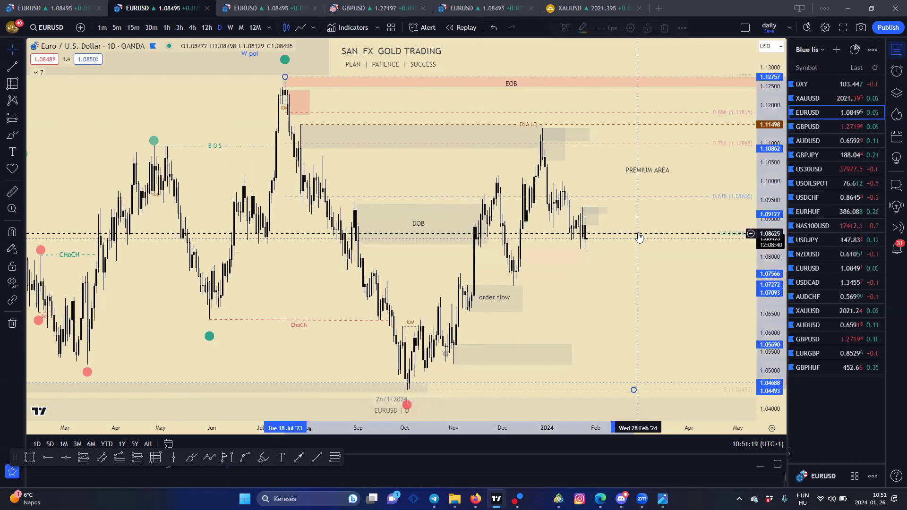
mouse_move(633, 390)
left_mouse_down()
mouse_move(615, 246)
mouse_move(524, 151)
mouse_move(316, 127)
mouse_move(286, 102)
mouse_move(284, 84)
mouse_move(385, 245)
mouse_move(506, 361)
mouse_move(562, 389)
mouse_move(640, 390)
left_mouse_up()
left_click(691, 276)
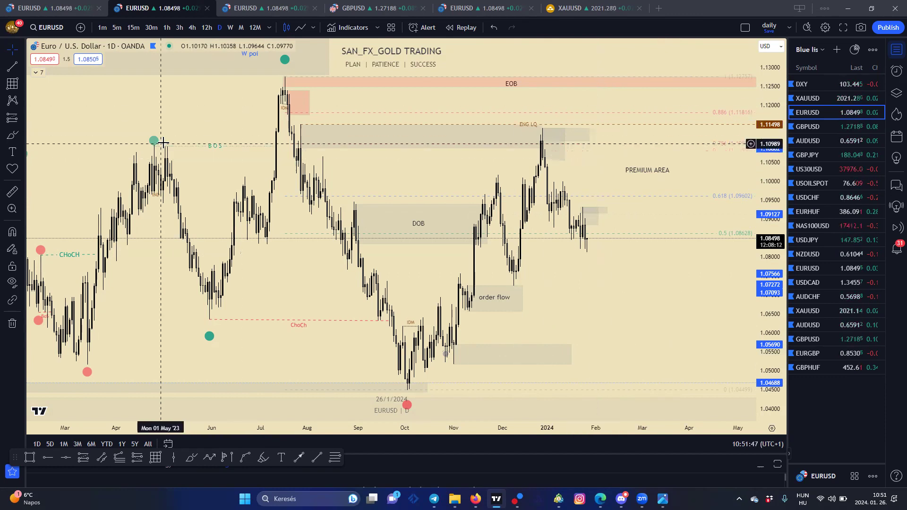
Open the style settings of the EURUSD Fibonacci retracement.
left_click(669, 113)
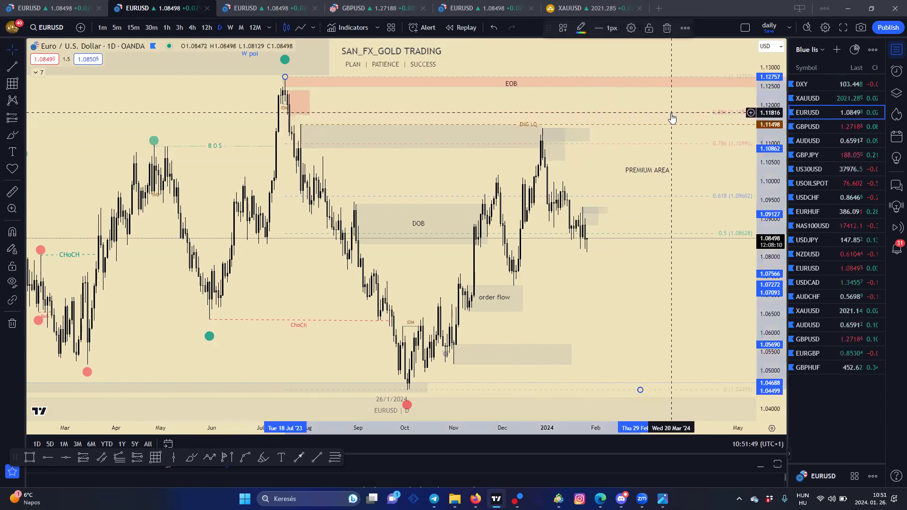
left_click(631, 28)
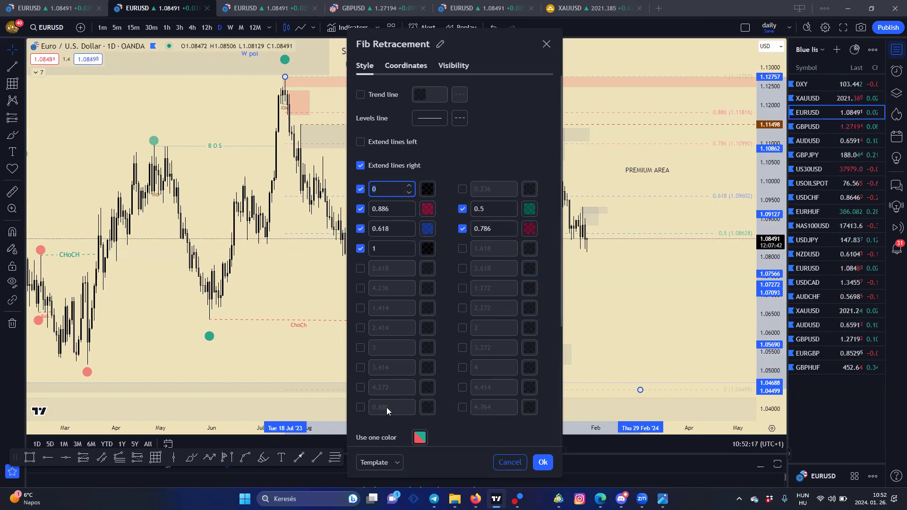
Try enabling the spare 0.886 level at the end of the level list and editing its value.
left_click(359, 407)
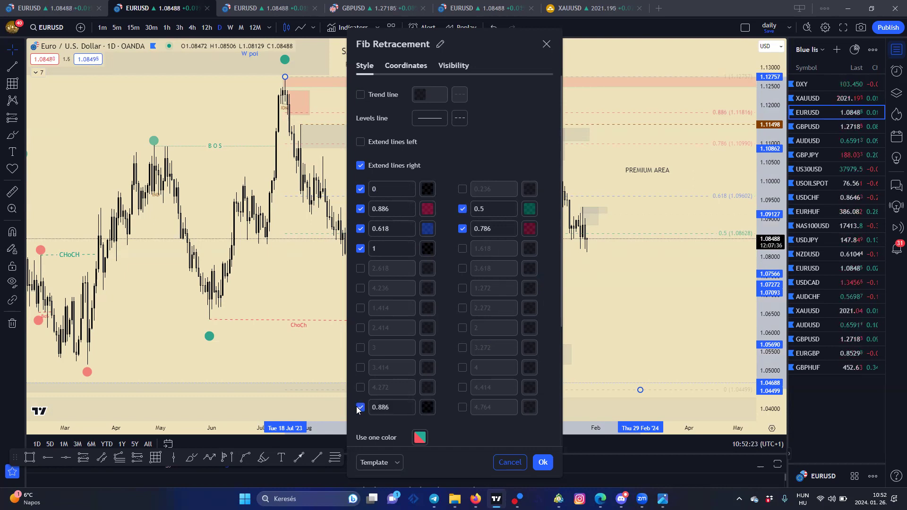
left_click(397, 407)
key("BackSpace")
key("BackSpace")
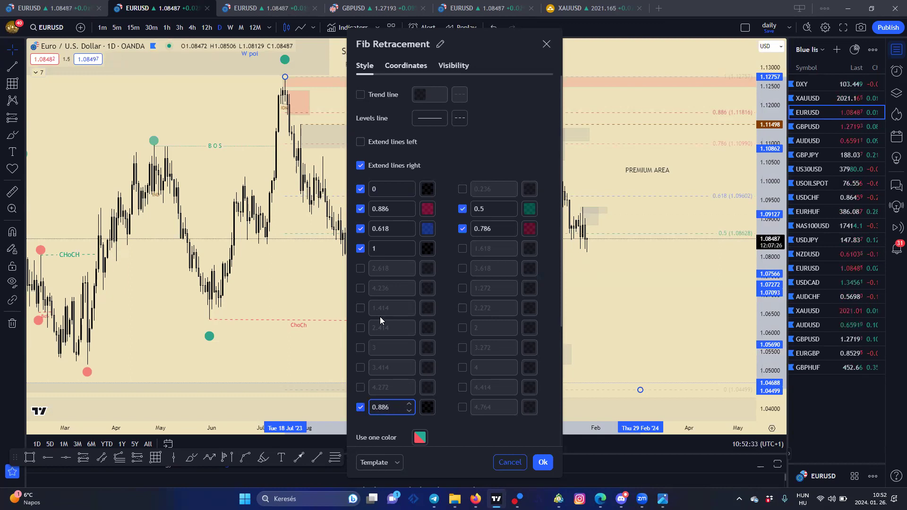
left_click(360, 407)
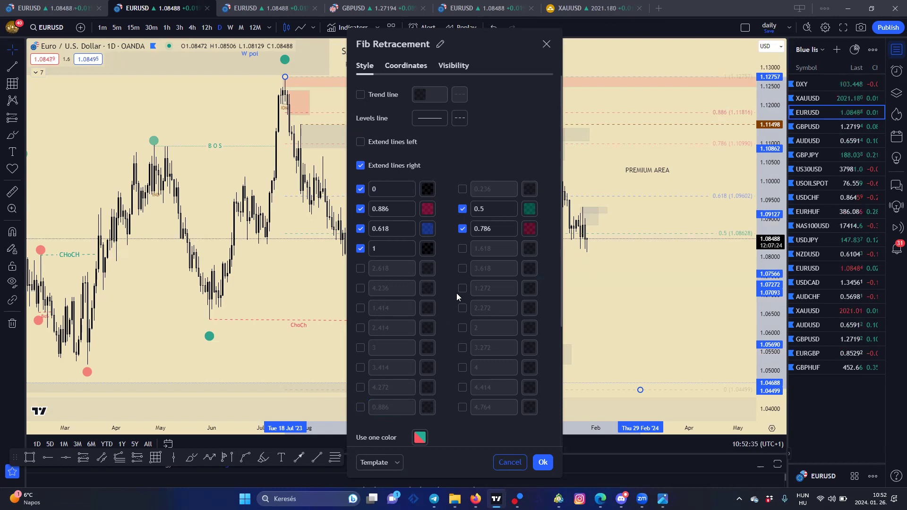
Set the colour opacity of the active 0.886 retracement level to 50%.
left_click(428, 209)
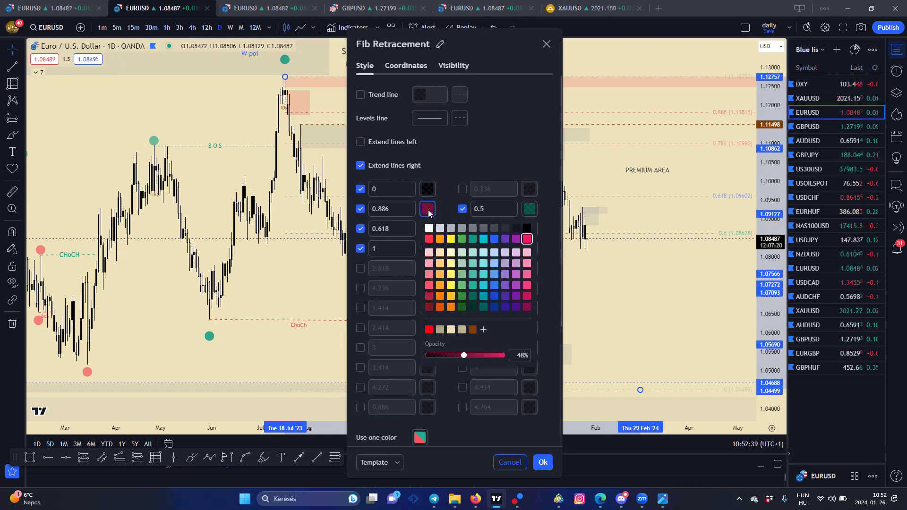
left_click(464, 357)
left_click_drag(453, 358, 466, 357)
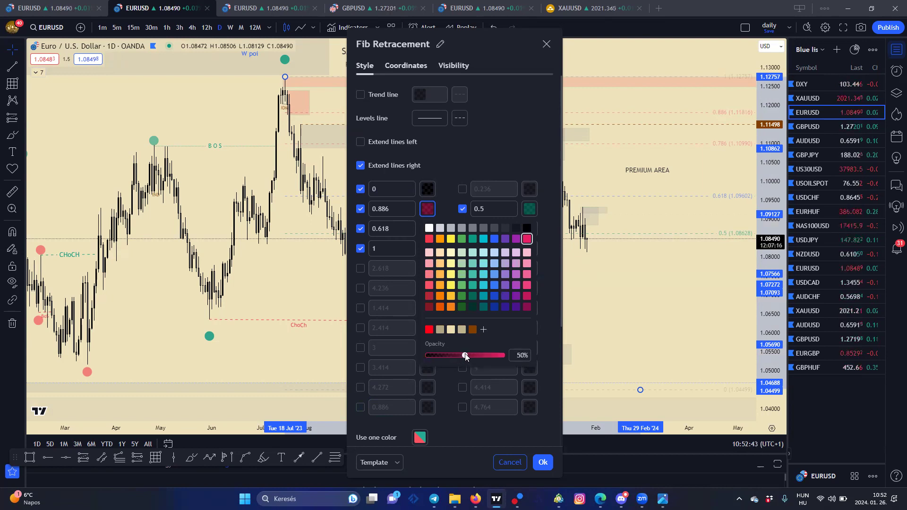
left_click(448, 154)
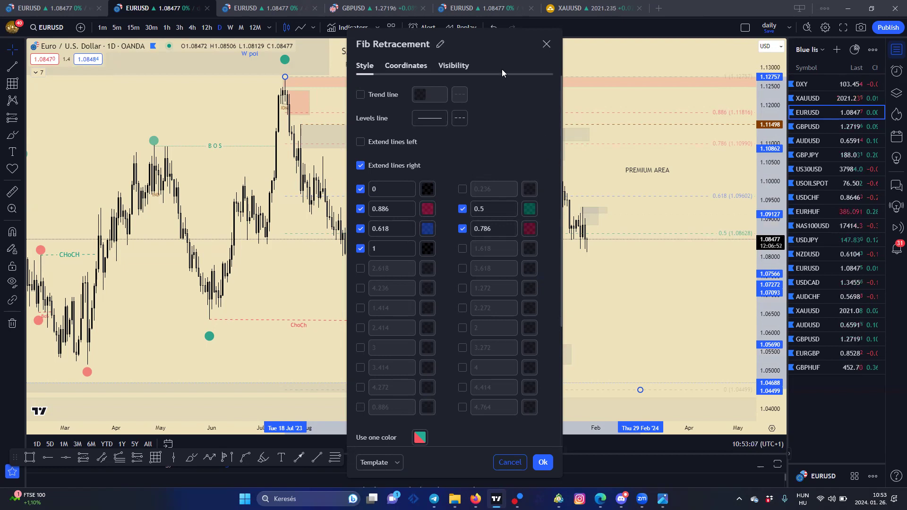
Move the Fib Retracement settings clear of the price swing and turn off extending the level lines to the right.
left_click_drag(476, 41, 173, 48)
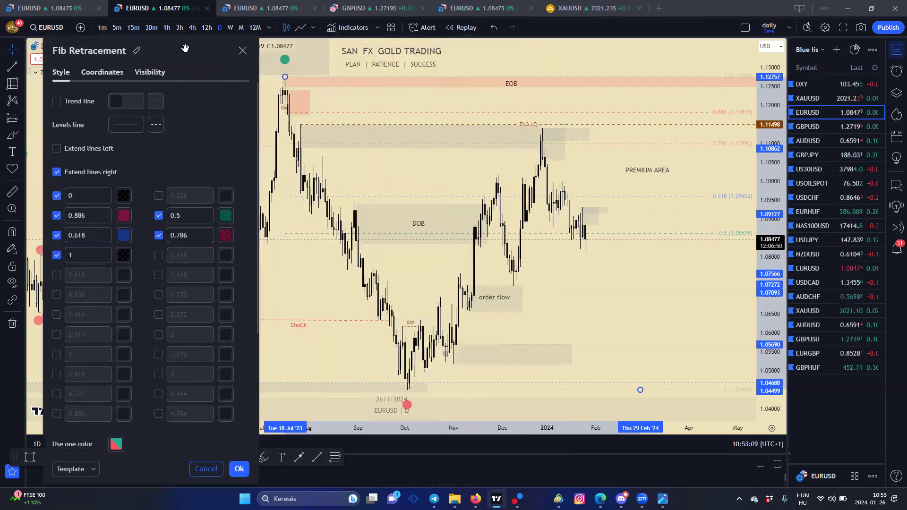
left_click(55, 175)
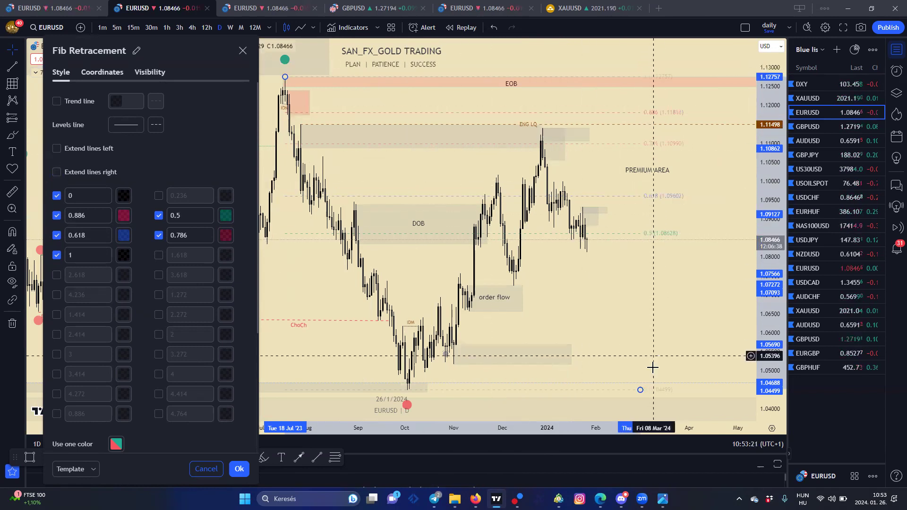
Move the EURUSD retracement's lower end point back to early December 2023 and extend its level lines to the right.
left_click_drag(641, 392, 541, 390)
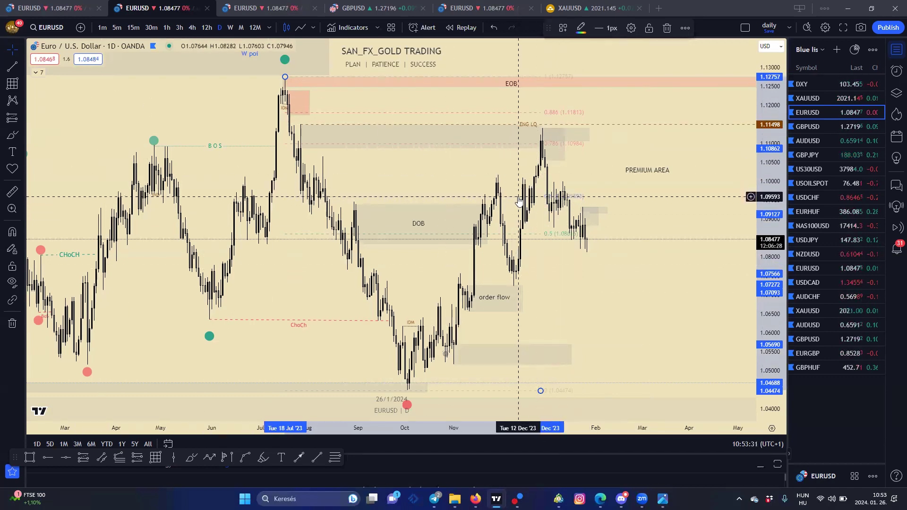
left_click(631, 28)
left_click(361, 166)
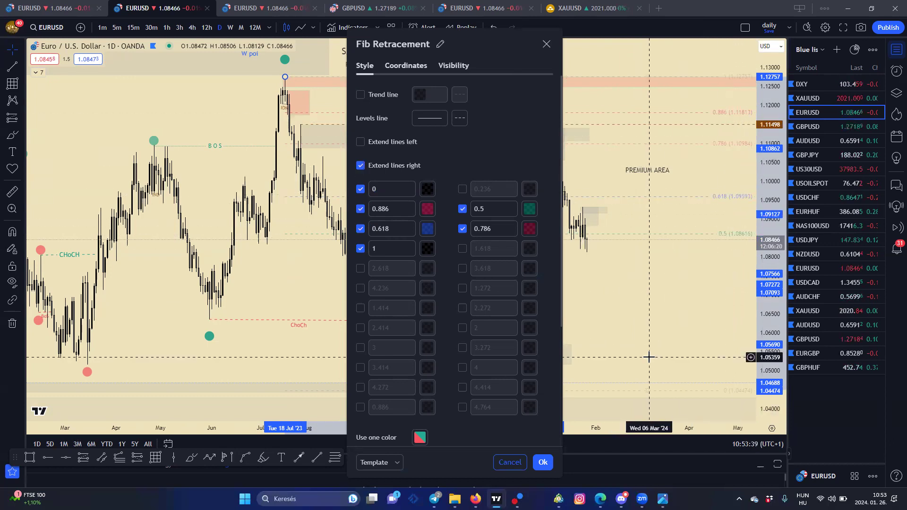
Try the Reverse option of the EURUSD retracement, turn it back off, and apply the settings.
left_click_drag(562, 204, 563, 316)
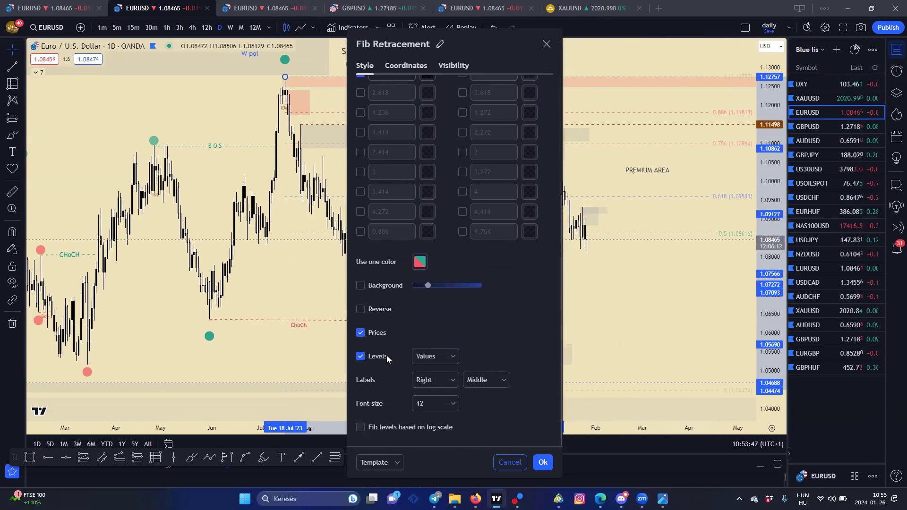
left_click(361, 310)
left_click(360, 309)
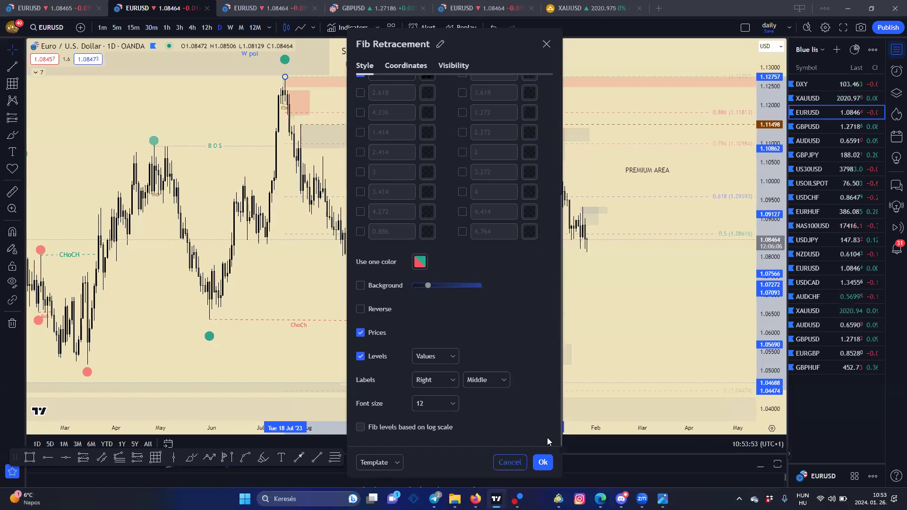
left_click(543, 463)
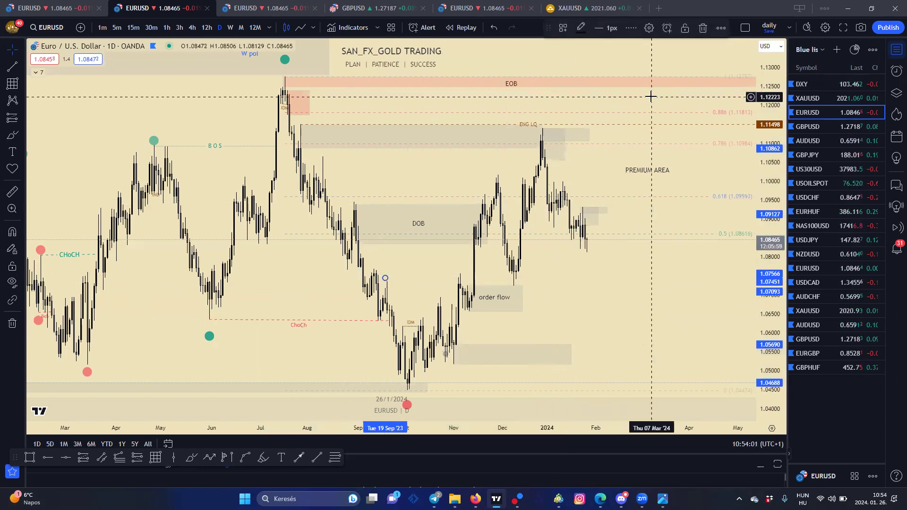
Switch to the XAUUSD replay chart and show, then hide again, the red plot of the 3SMMA indicator.
left_click(590, 10)
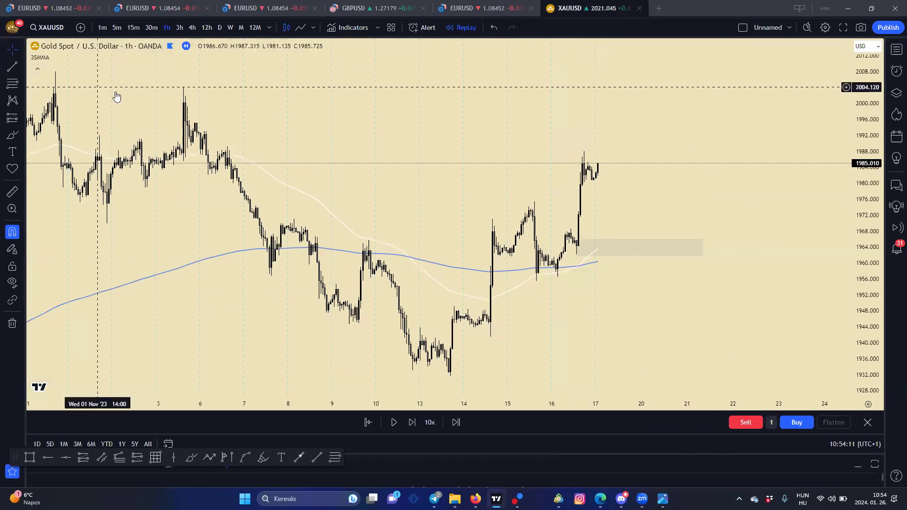
mouse_move(32, 56)
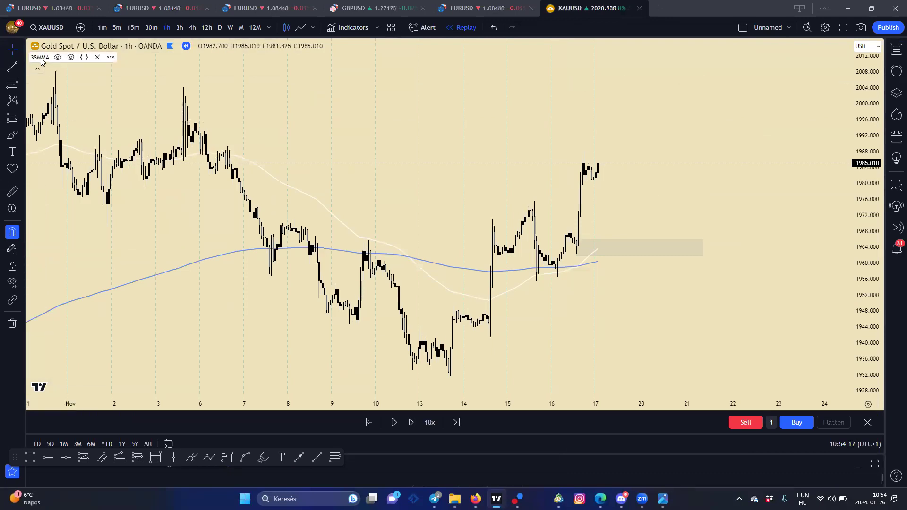
left_click(71, 58)
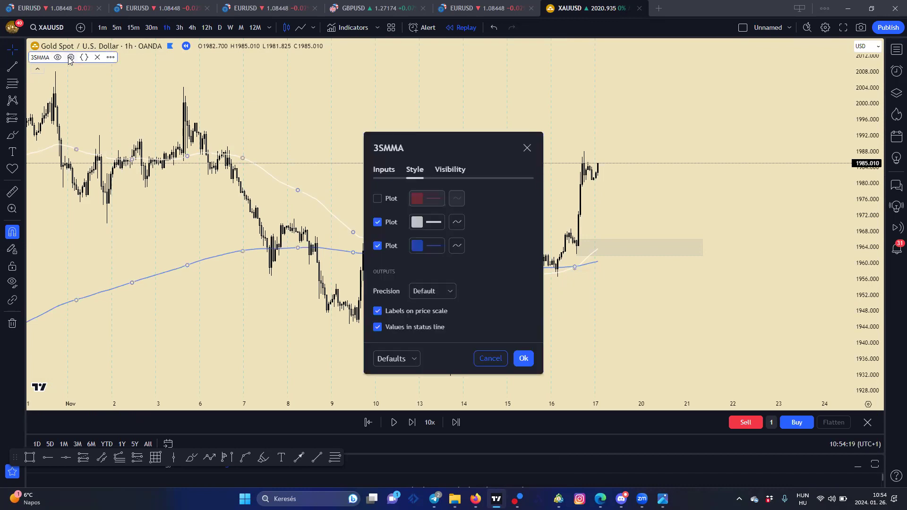
left_click(376, 200)
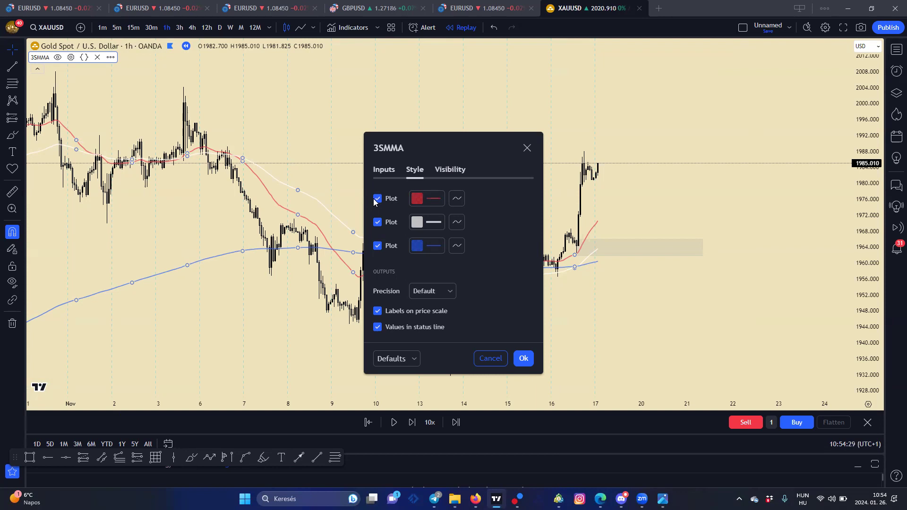
left_click(378, 200)
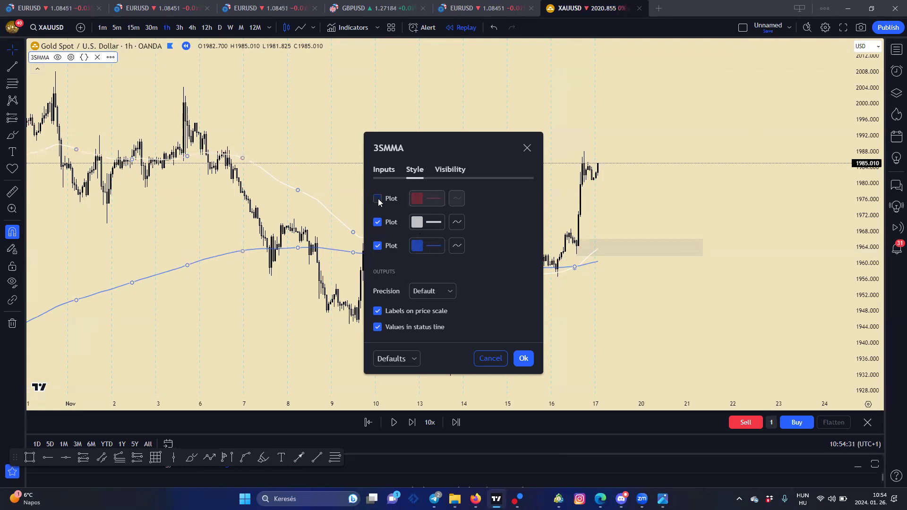
Examine the lengths and sources set for the three 3SMMA moving averages and close the indicator settings.
left_click(381, 171)
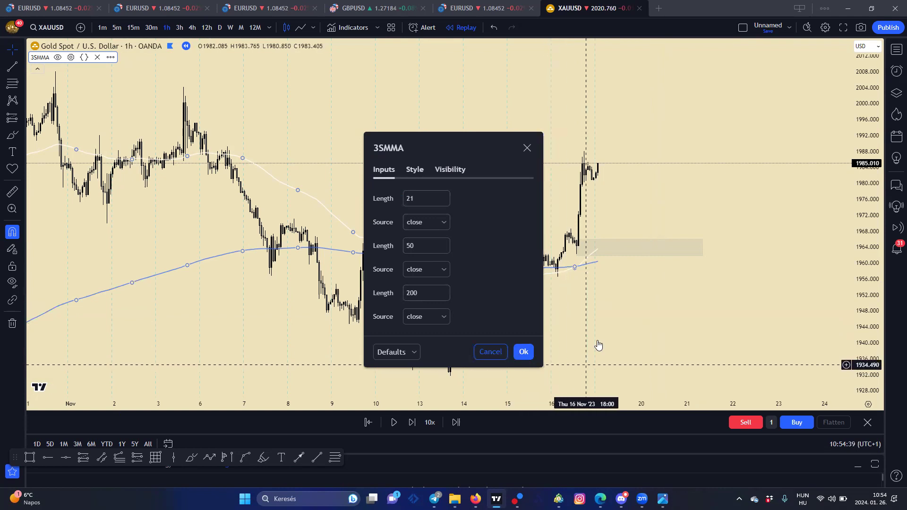
left_click(522, 354)
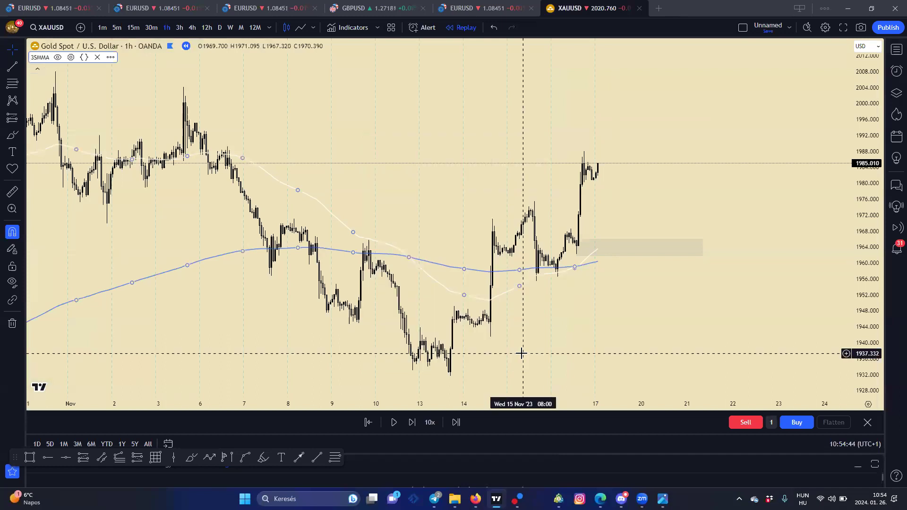
left_click(700, 298)
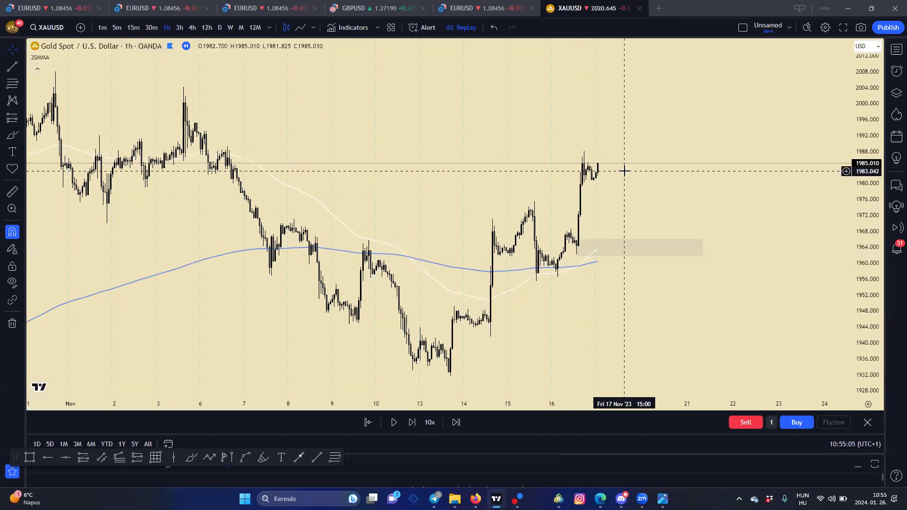
Advance the XAUUSD hourly replay bar by bar through 17 November until price turns down from its new high.
left_click(411, 423)
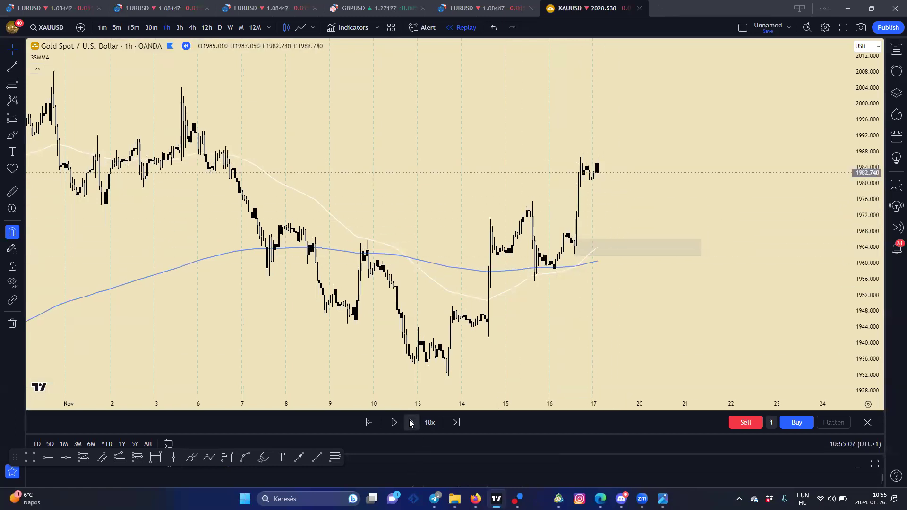
left_click(411, 423)
left_click(411, 423)
left_click(411, 423)
left_click(411, 423)
left_click(411, 423)
left_click(411, 423)
left_click(411, 423)
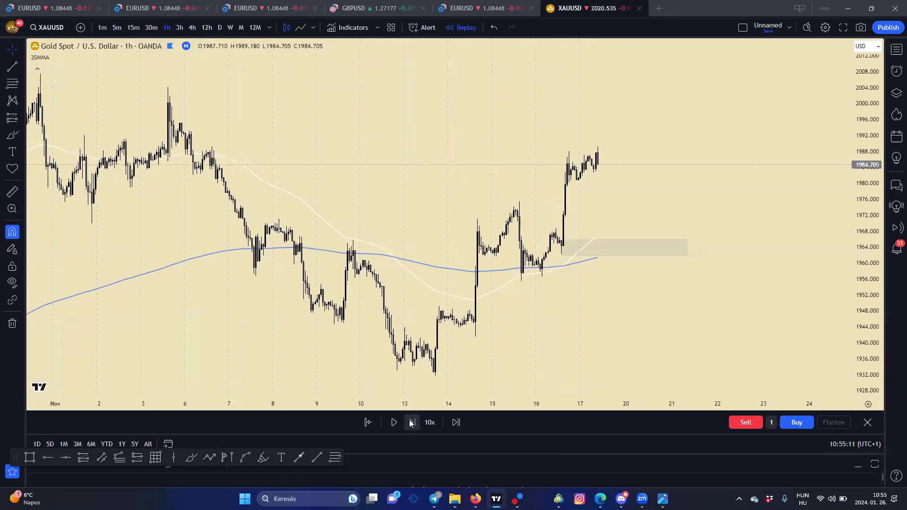
left_click(411, 423)
left_click(411, 423)
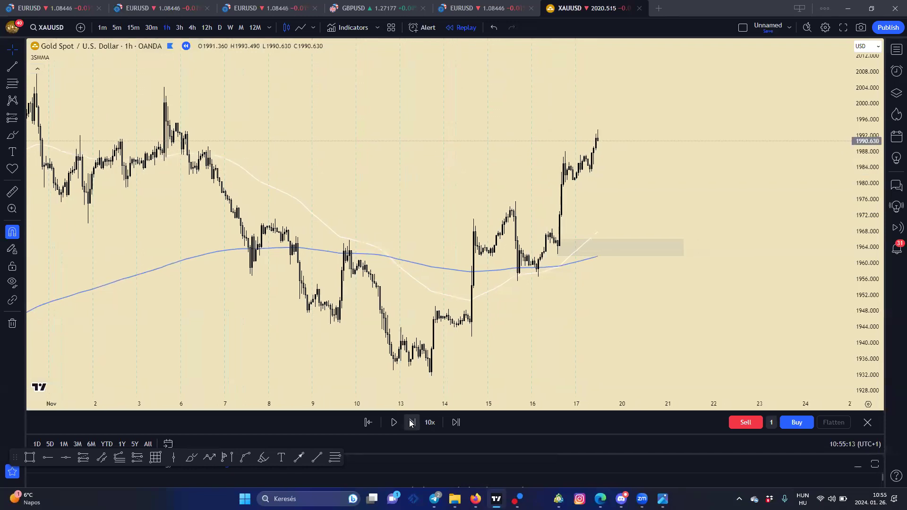
left_click(411, 423)
left_click(411, 423)
left_click(411, 423)
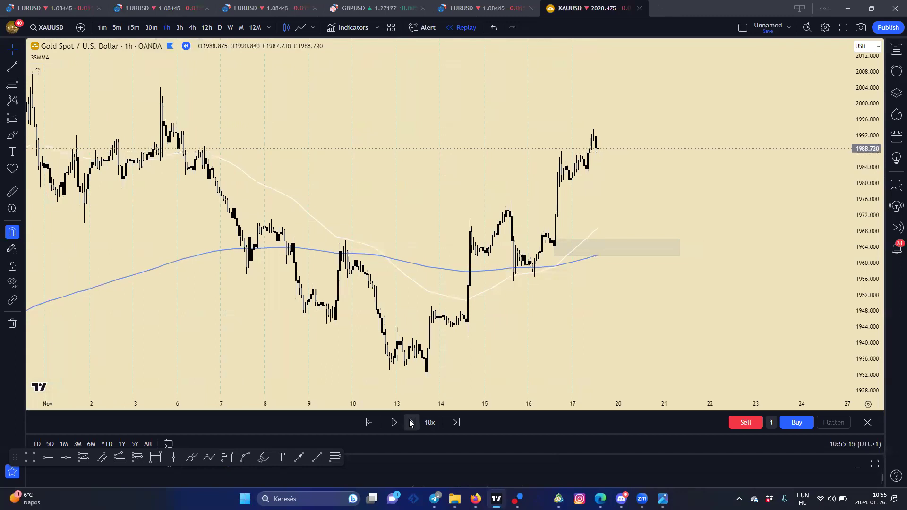
left_click(411, 422)
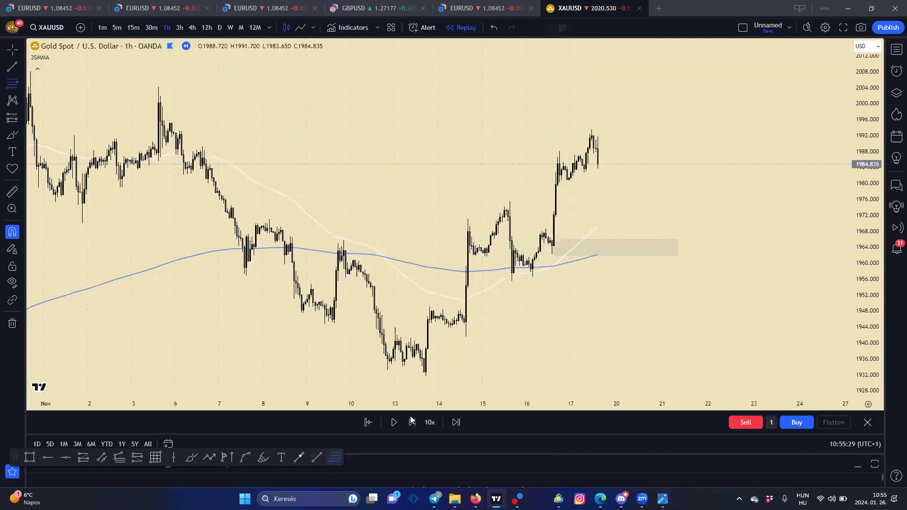
Draw a Fib Retracement from the 15 November swing low at 1955.490 up to the 17 November high at about 1993.58.
left_click(512, 282)
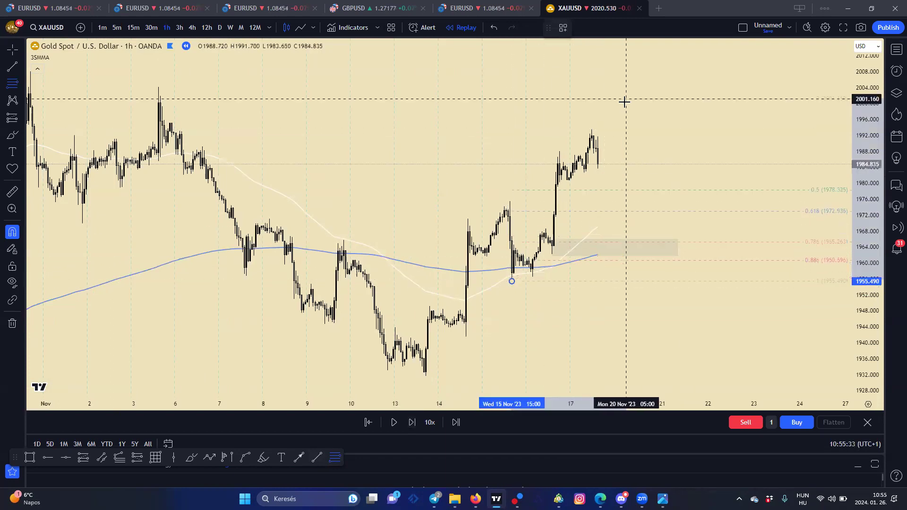
left_click(611, 128)
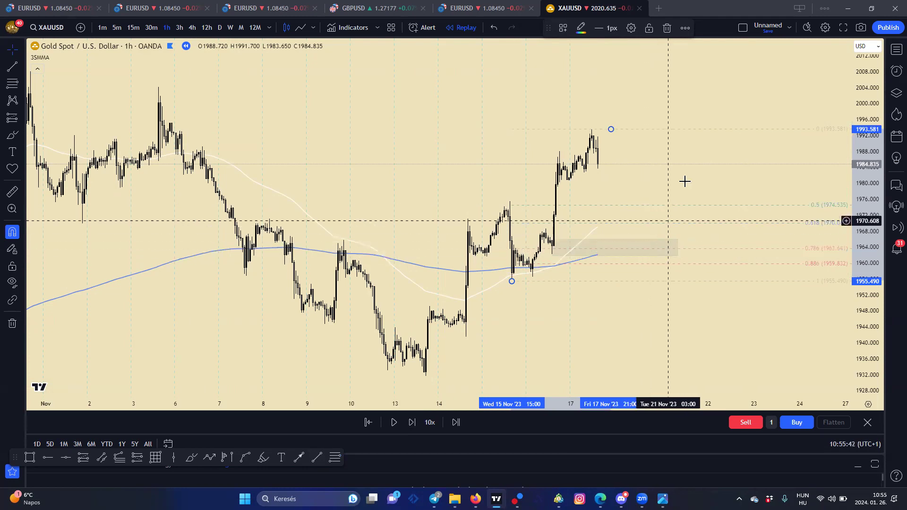
scroll(685, 405, "up", 3)
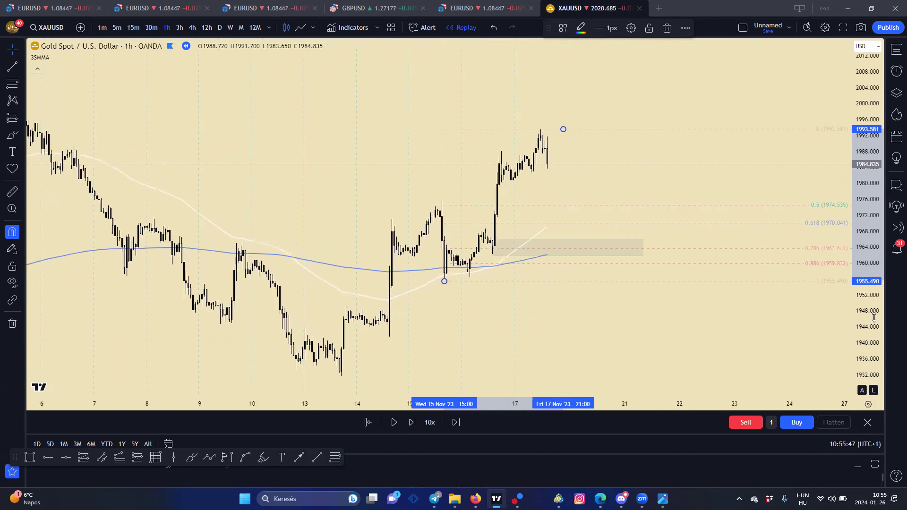
left_click_drag(874, 317, 874, 303)
left_click_drag(745, 336, 750, 309)
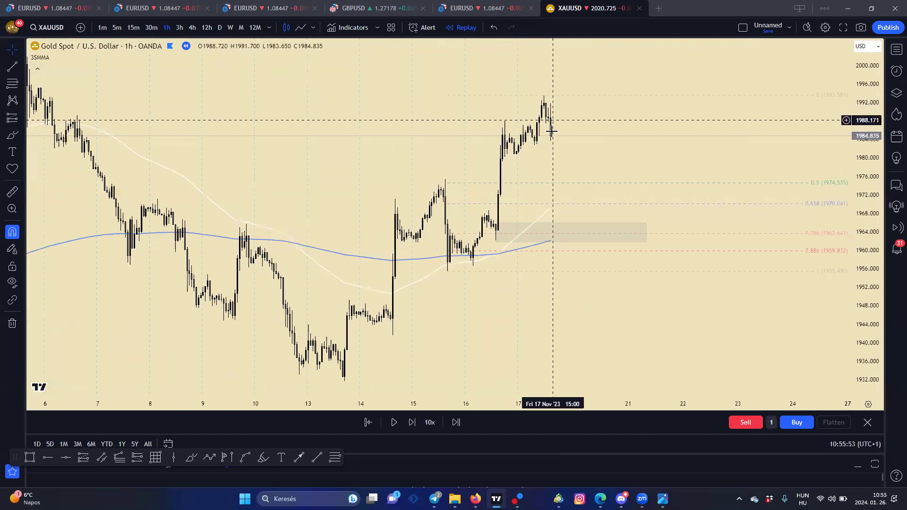
left_click(497, 222)
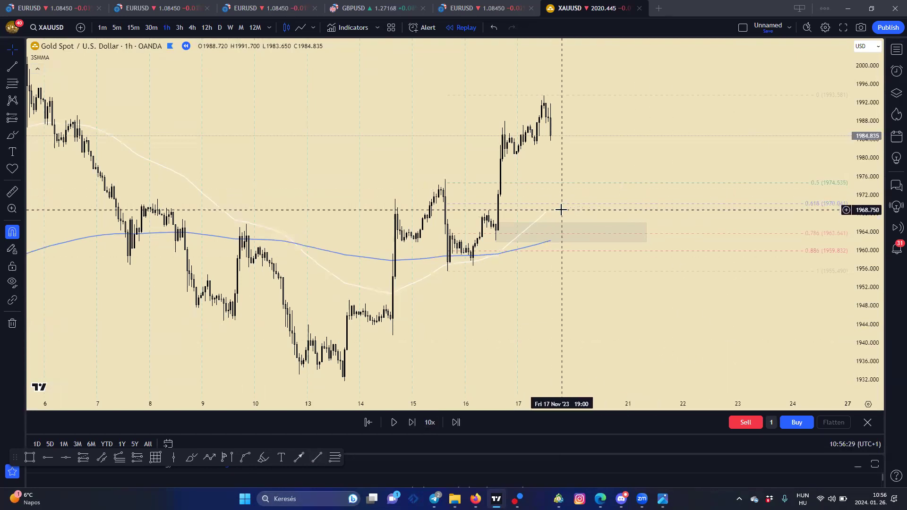
Advance the XAUUSD replay bar by bar until price retraces to the 0.5 level and bounces.
left_click(410, 425)
left_click(409, 424)
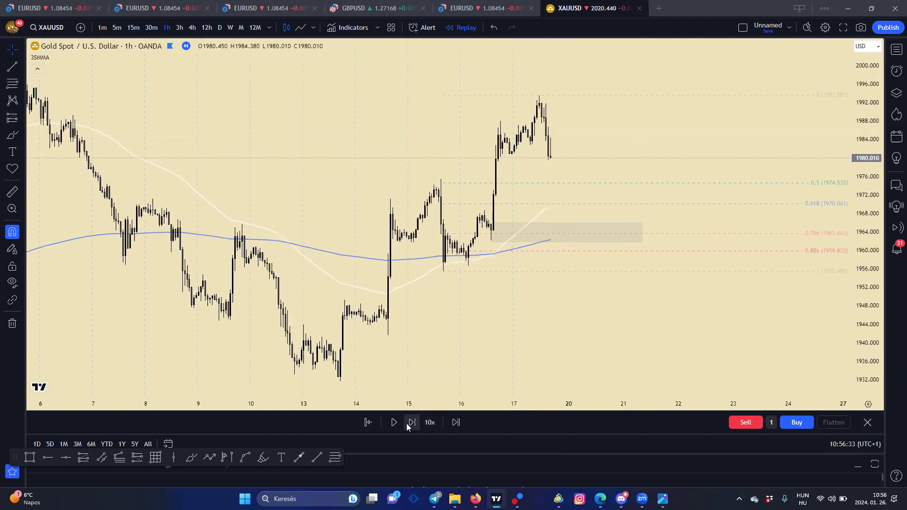
left_click(409, 424)
left_click(409, 424)
left_click(409, 424)
left_click(409, 424)
left_click(409, 424)
left_click(409, 425)
left_click(409, 425)
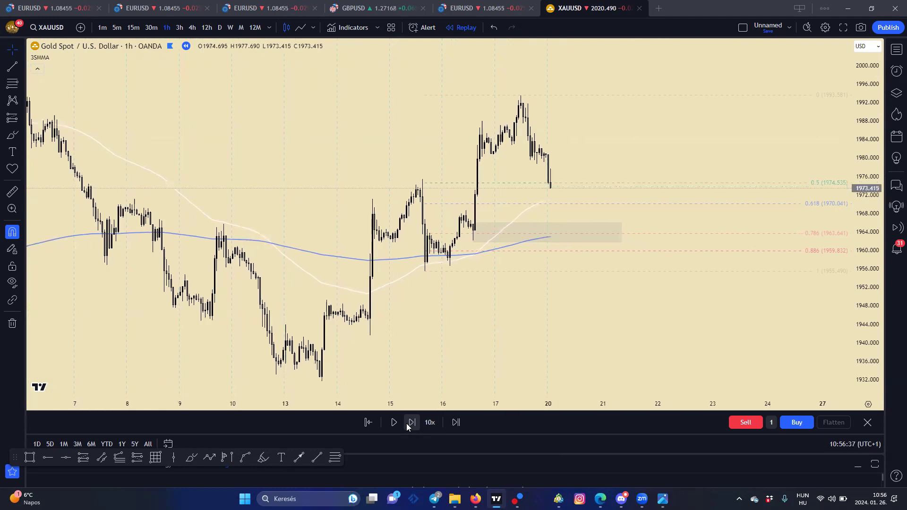
left_click(409, 425)
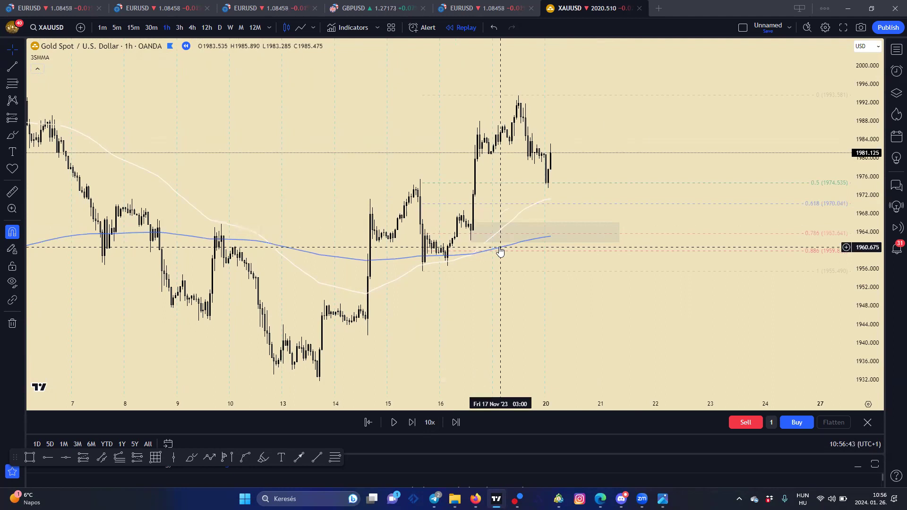
Place a horizontal line at about 1973.76 along the mid-November swing high and set its thickness to 3px.
left_click(64, 458)
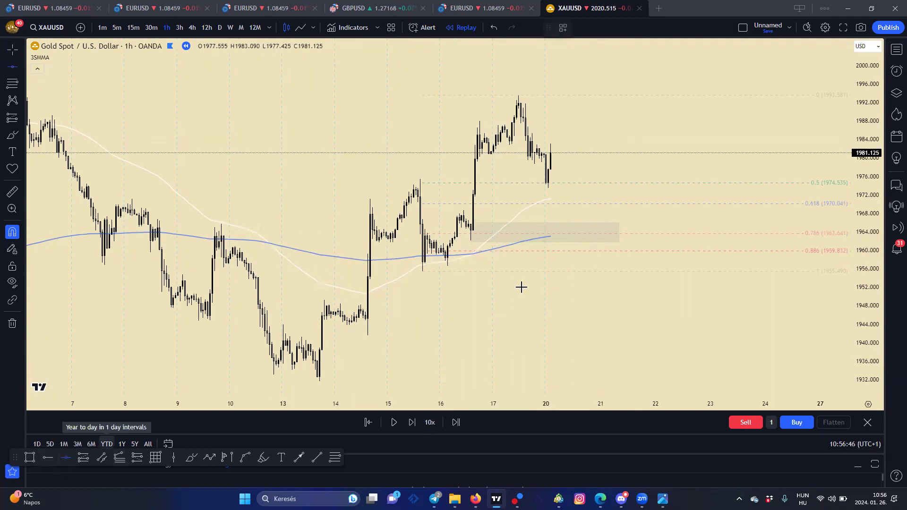
left_click(399, 187)
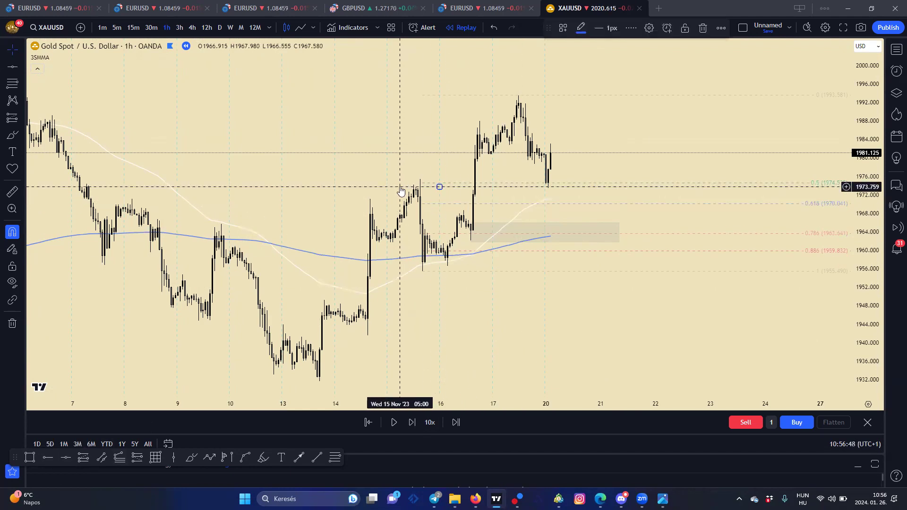
left_click(581, 30)
left_click(599, 28)
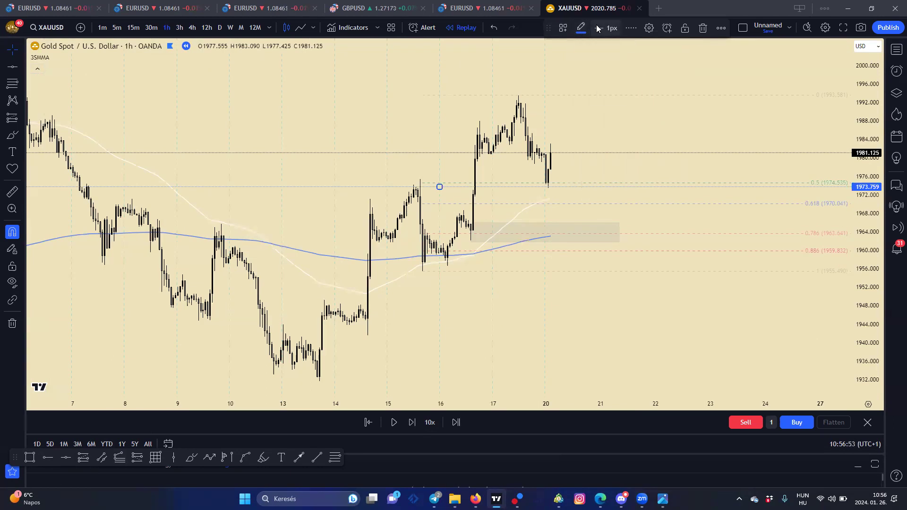
left_click(600, 77)
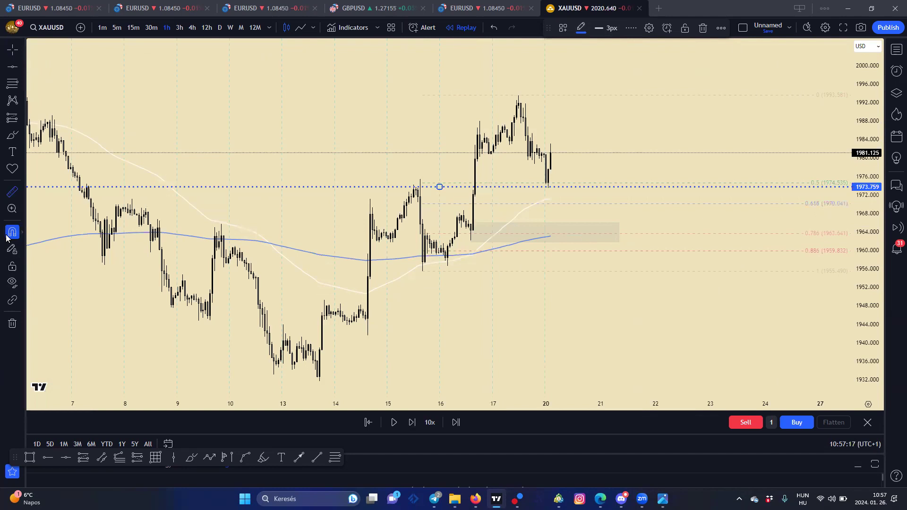
Measure the bounce from the 20 November low at about 1973.55 up to about 1983.37 with magnet mode off.
left_click(548, 187)
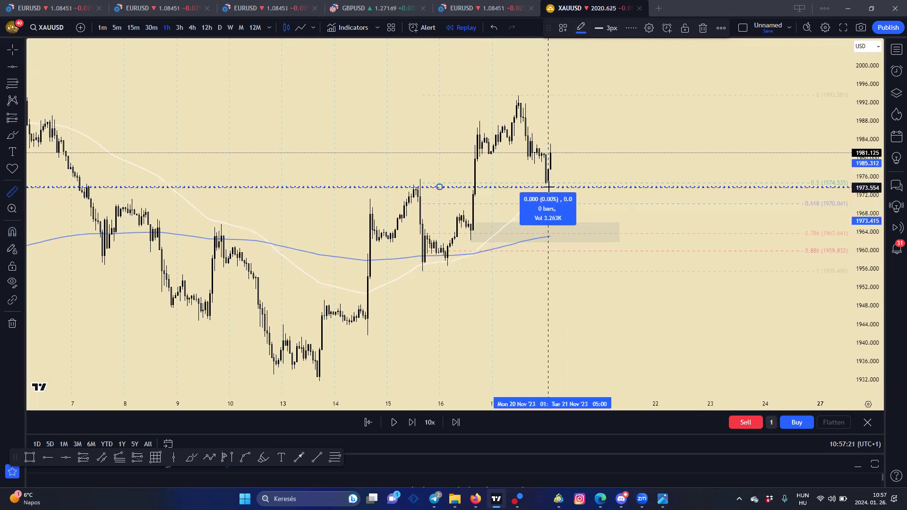
left_click(572, 141)
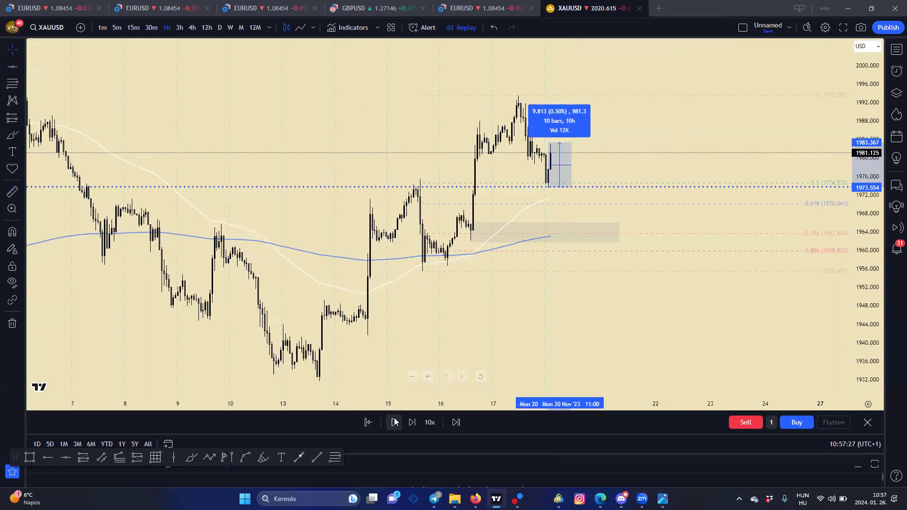
Advance the XAUUSD replay slightly and measure the bounce from the 20 November low at about 1973.55 up to about 1985.11.
left_click(411, 423)
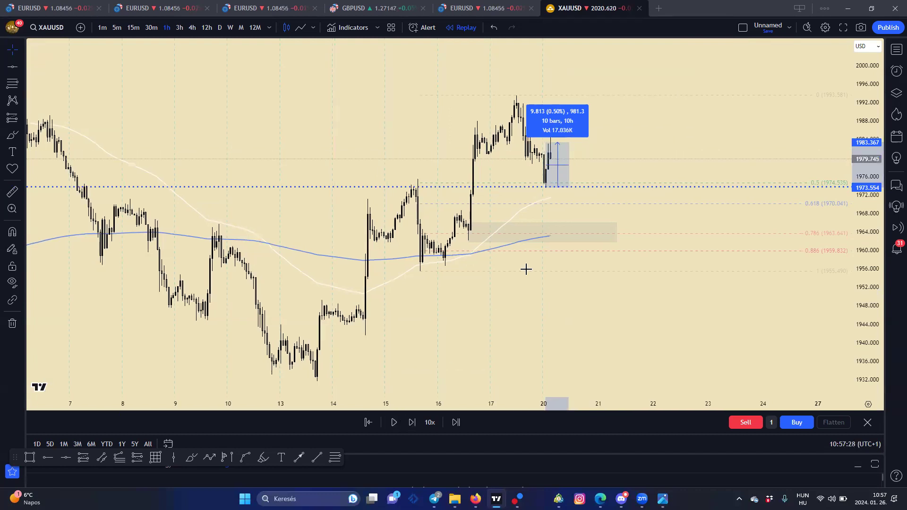
left_click(569, 149)
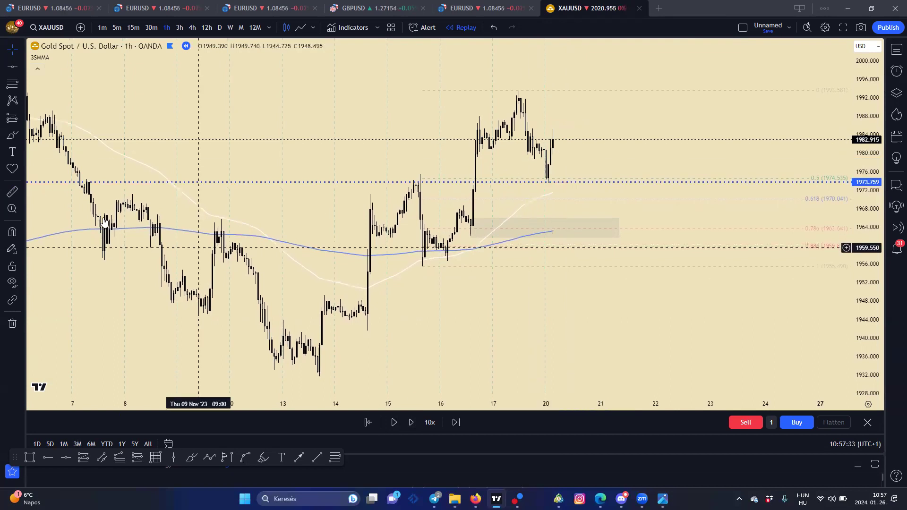
left_click(10, 194)
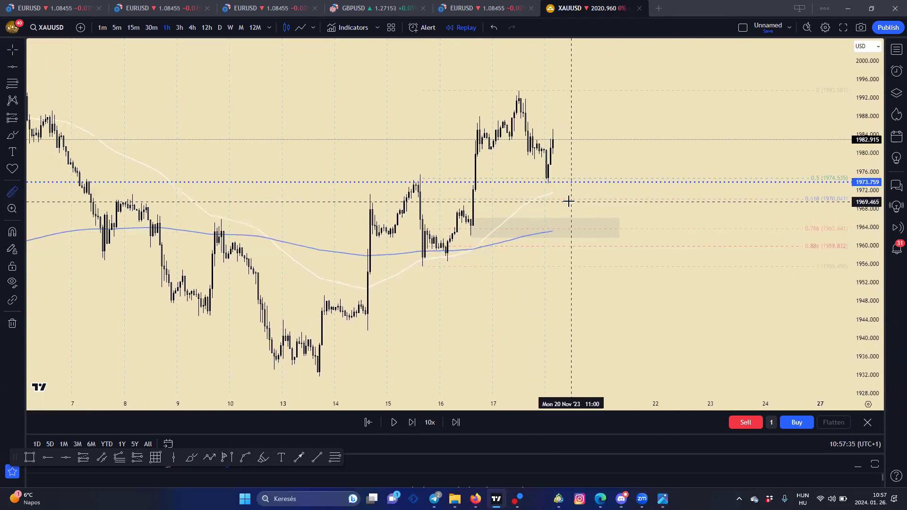
left_click(548, 182)
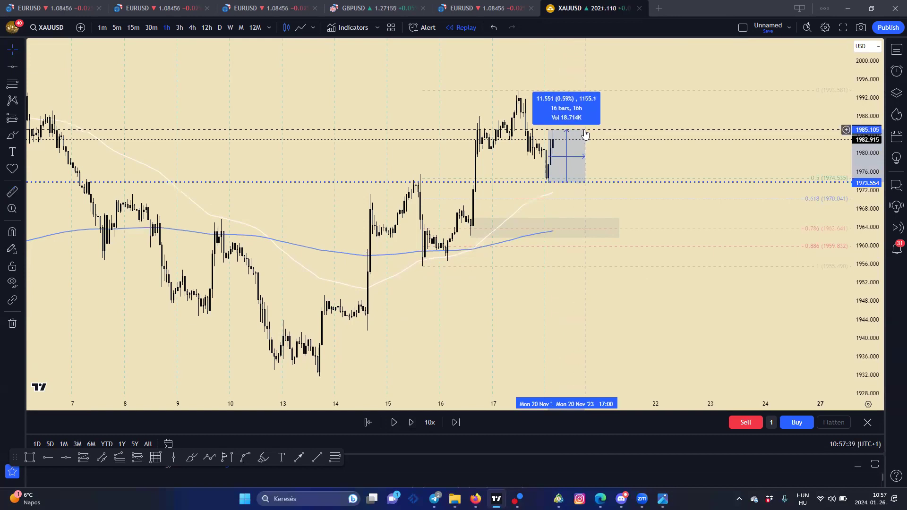
left_click(585, 130)
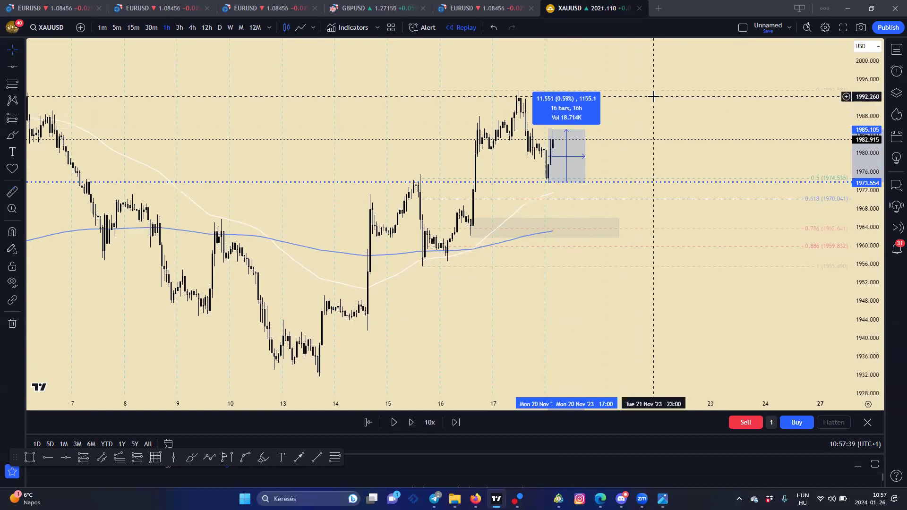
left_click(718, 127)
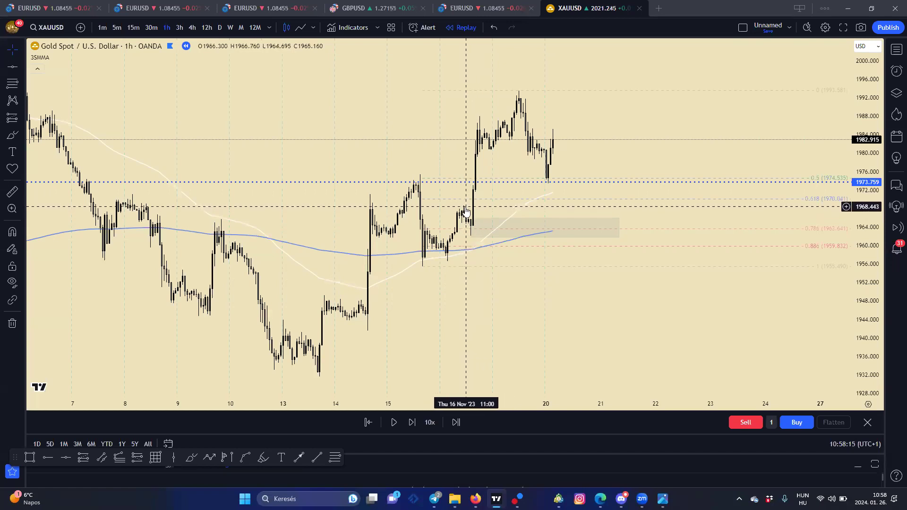
Draw a rectangle over the 16 November consolidation, starting at about 1968.44 and extending right past the latest candle.
left_click(29, 456)
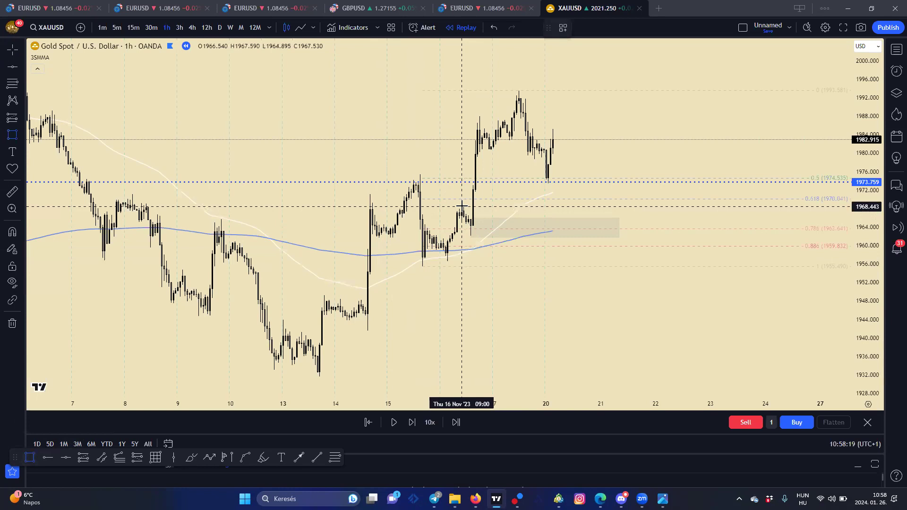
mouse_move(461, 207)
left_mouse_down()
mouse_move(473, 240)
mouse_move(597, 217)
mouse_move(577, 229)
left_mouse_up()
left_click(616, 151)
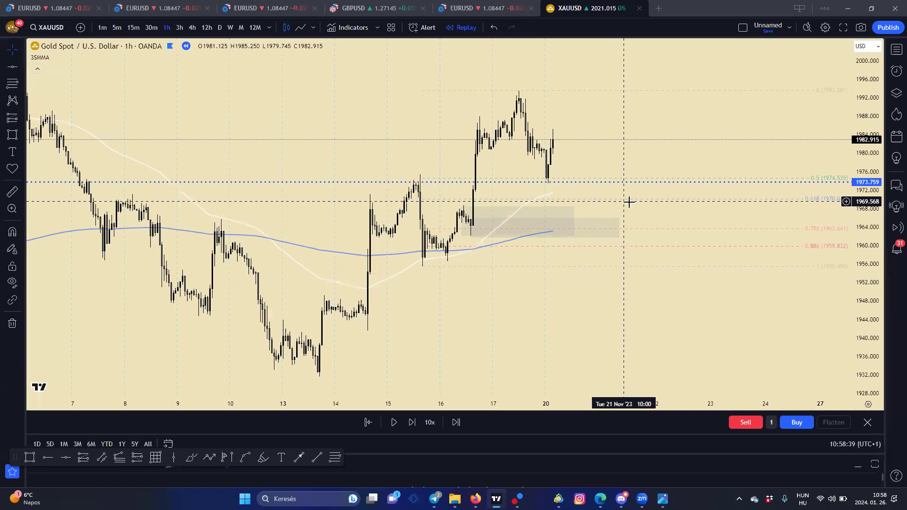
Advance the XAUUSD replay bar by bar through the deeper pullback into the rectangles until price breaks above the 17 November high.
left_click(412, 422)
left_click(412, 422)
left_click(413, 422)
left_click(413, 422)
left_click(412, 422)
left_click(412, 421)
left_click(412, 422)
left_click(413, 422)
left_click(413, 422)
left_click(412, 422)
left_click(412, 422)
left_click(413, 422)
left_click(413, 422)
left_click(414, 421)
left_click(414, 422)
left_click(414, 421)
left_click(413, 421)
left_click(414, 421)
left_click(414, 421)
left_click(414, 422)
left_click(414, 422)
left_click(414, 422)
left_click(413, 421)
left_click(414, 422)
left_click(414, 421)
left_click(414, 421)
left_click(414, 421)
left_click(414, 422)
left_click(414, 422)
left_click(414, 421)
left_click(414, 422)
left_click(414, 421)
left_click(414, 422)
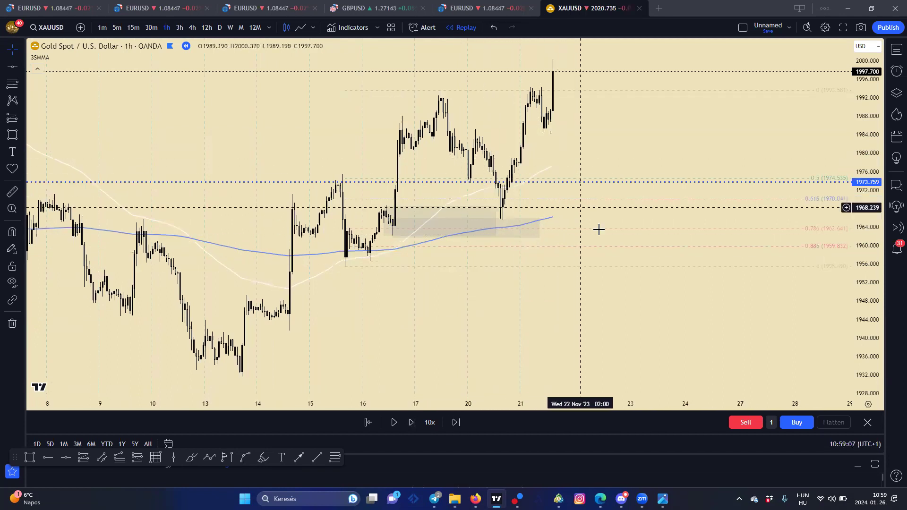
left_click_drag(643, 309, 663, 329)
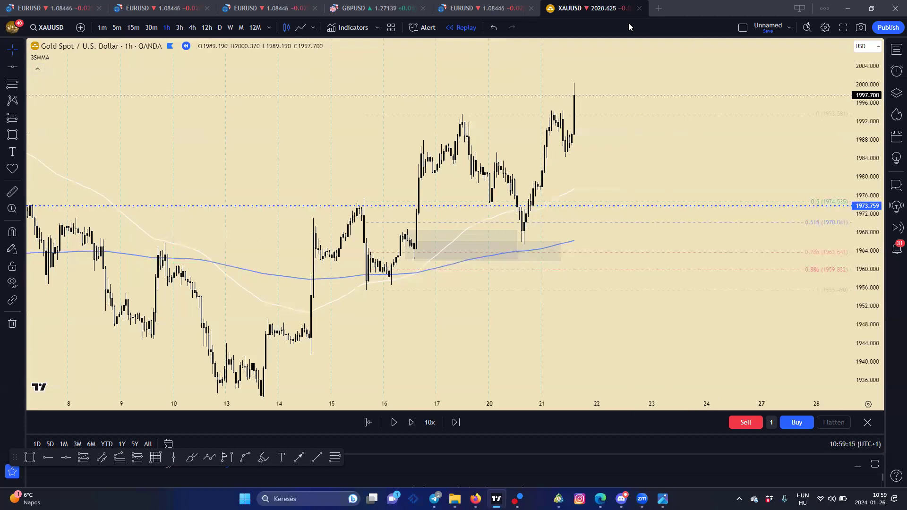
Switch to the GBPUSD chart and, with magnet mode off, draw a Fib Retracement from the 17 January low at 1.25961 up to 1.26963.
left_click(383, 6)
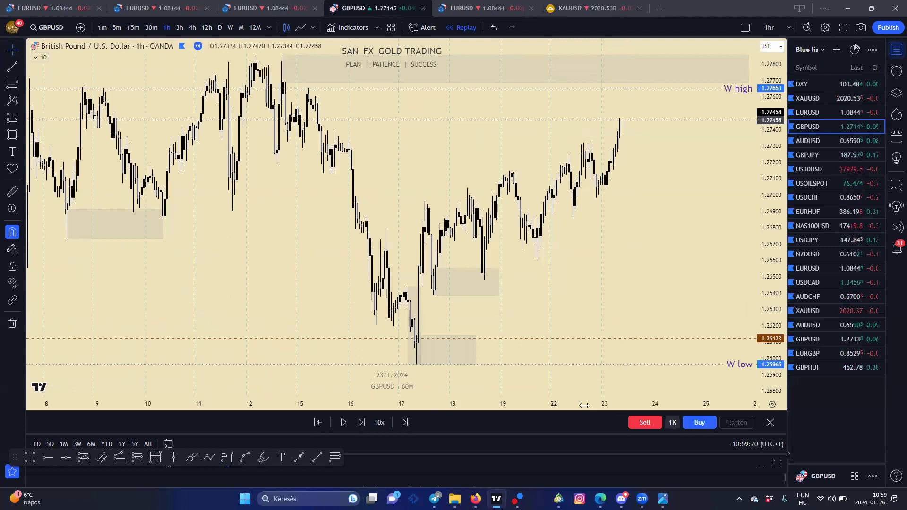
left_click_drag(584, 406, 550, 415)
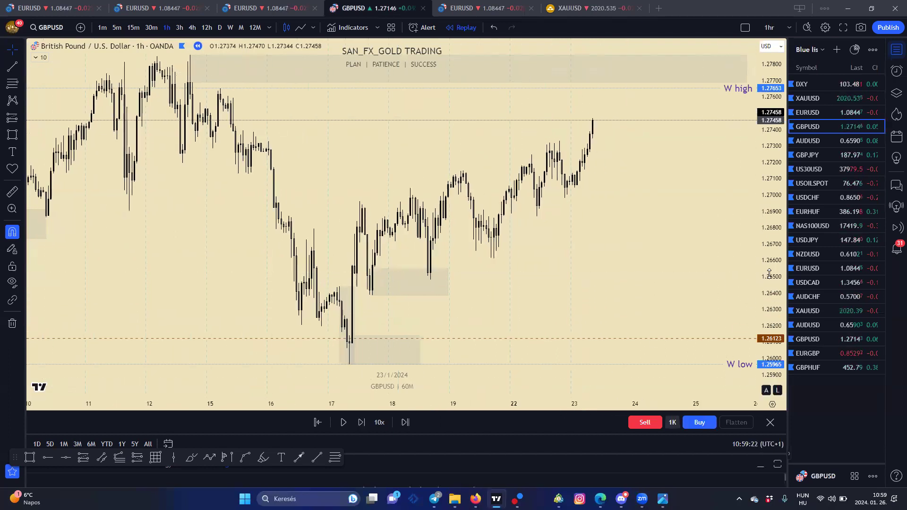
left_click_drag(771, 259, 771, 243)
left_click_drag(680, 277, 703, 247)
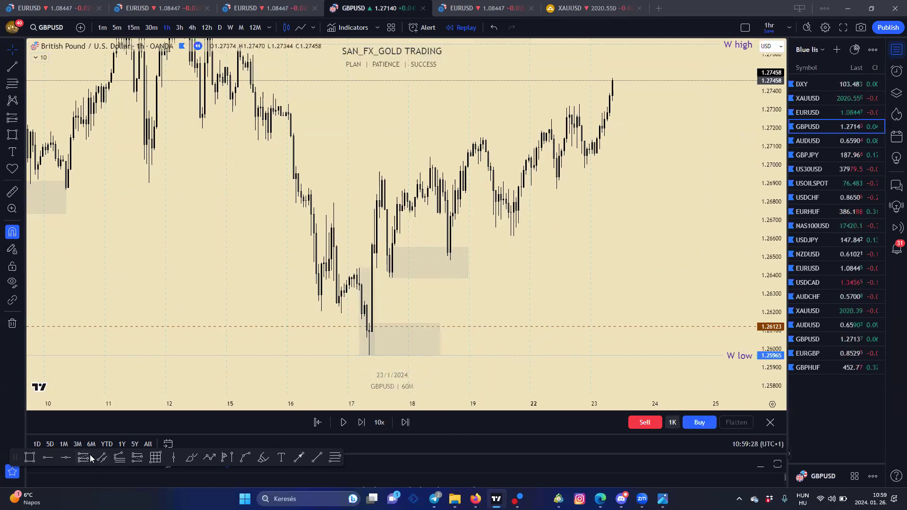
left_click(338, 457)
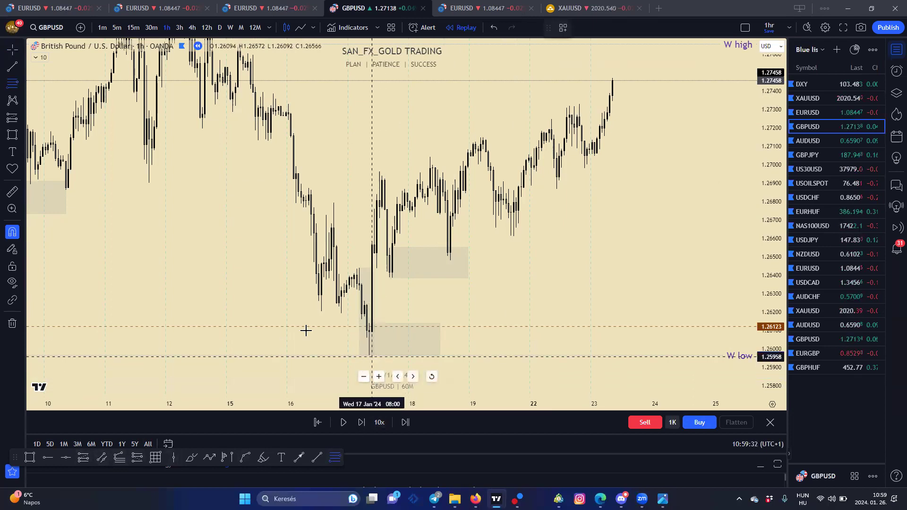
left_click(12, 232)
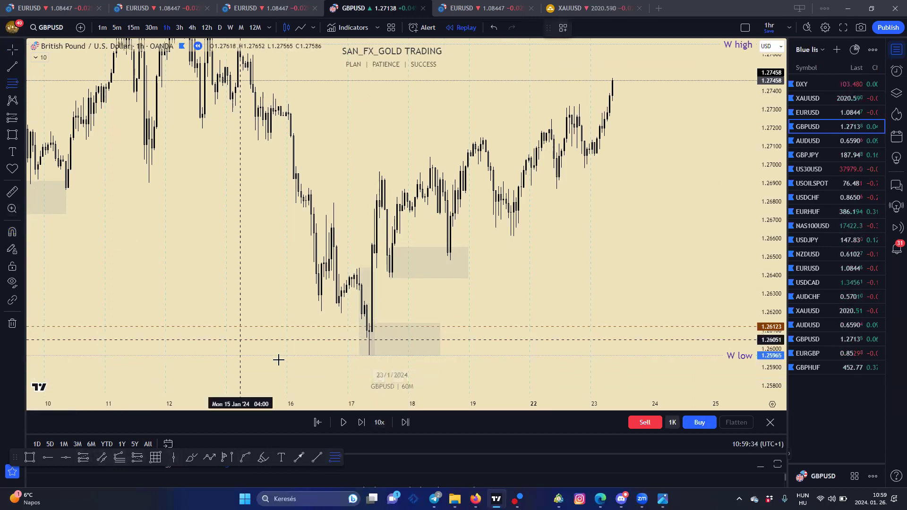
left_click(364, 356)
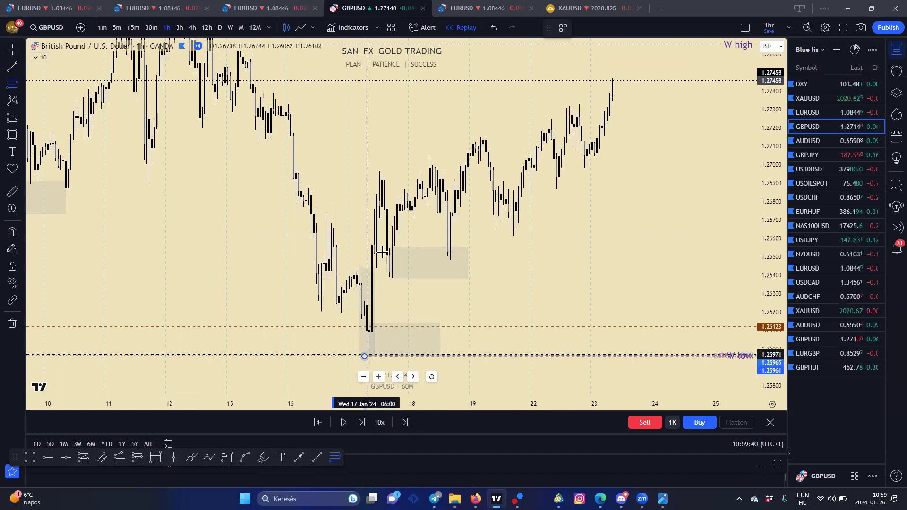
left_click(377, 171)
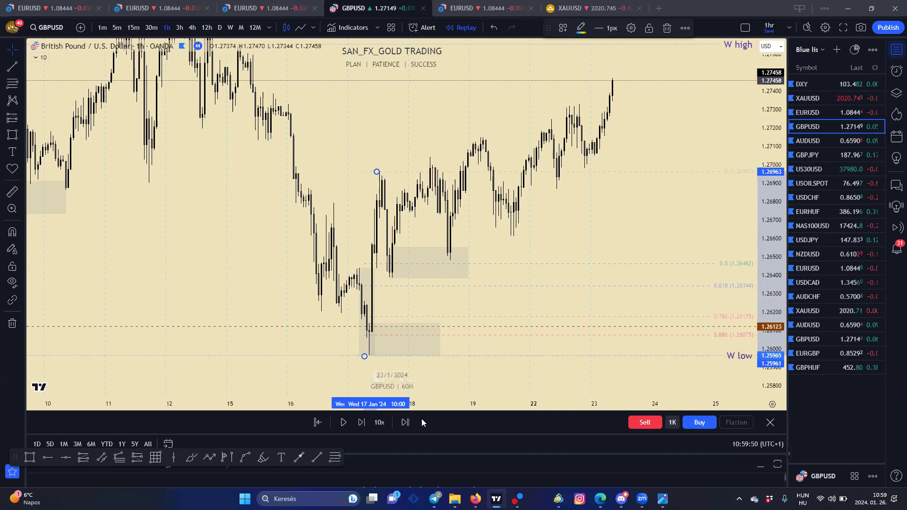
Move the Fib Retracement onto the 17 January pullback low at 1.26388 and set its upper end at the 18 January high, 1.27042.
scroll(365, 410, "up", 2)
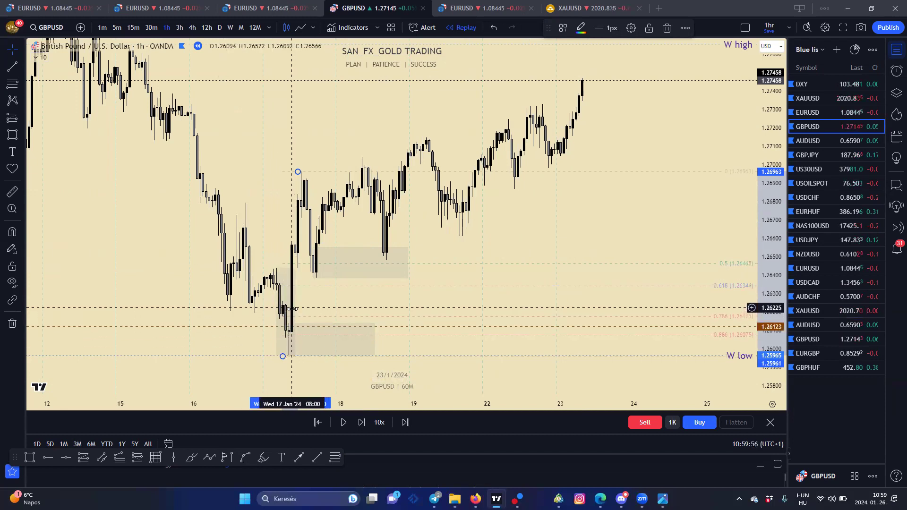
mouse_move(281, 354)
left_mouse_down()
mouse_move(318, 315)
mouse_move(337, 313)
left_mouse_up()
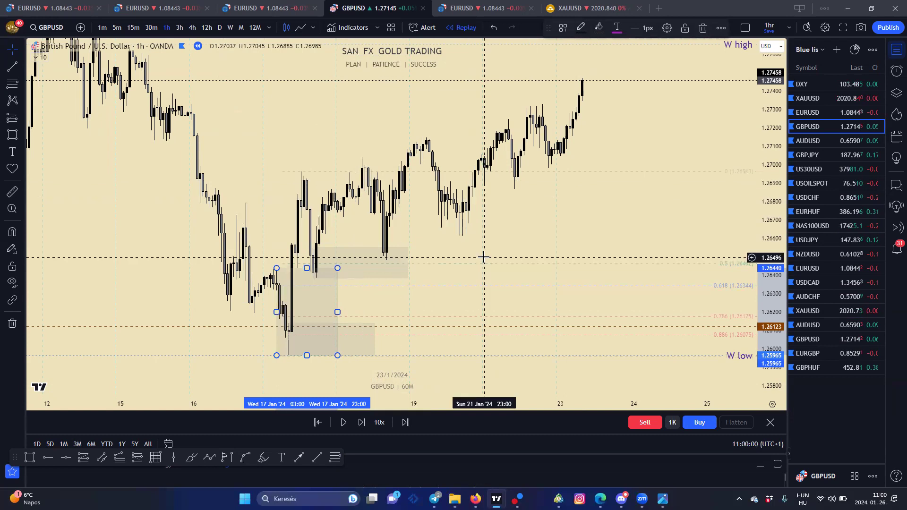
left_click_drag(503, 267, 535, 186)
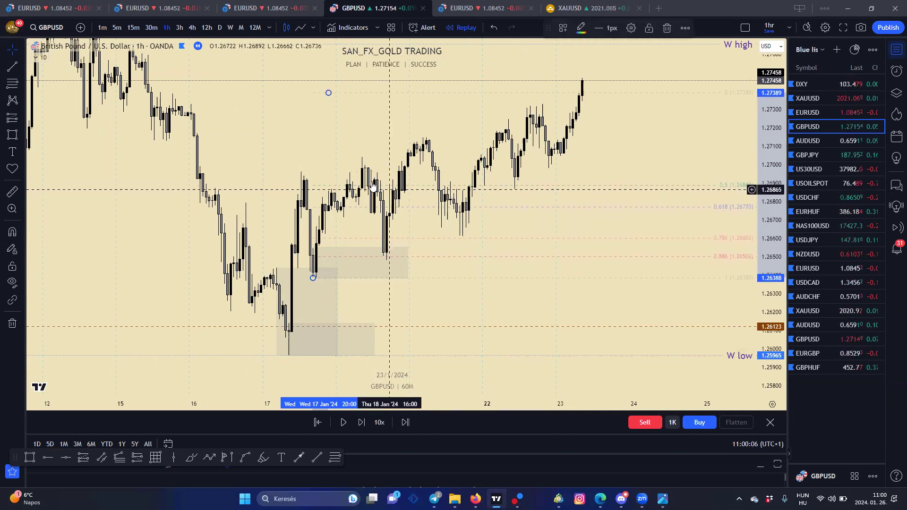
left_click_drag(329, 93, 355, 158)
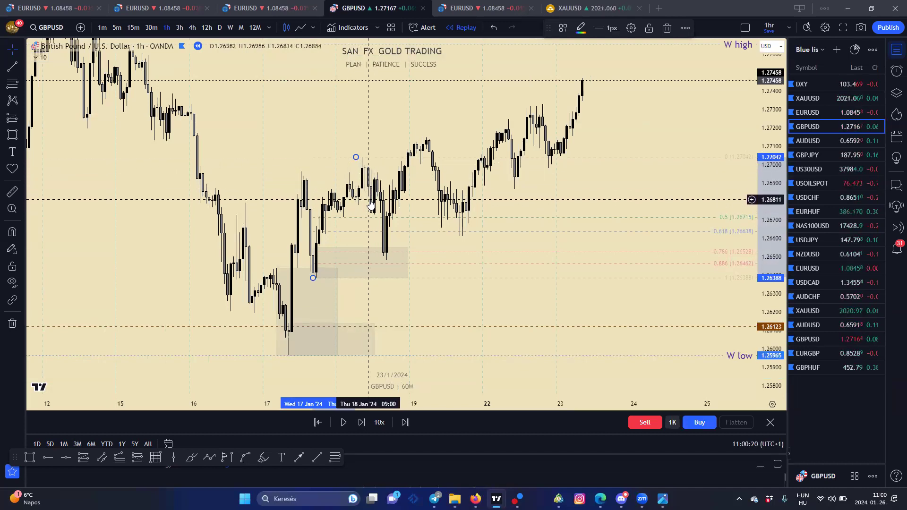
Refit the Fib Retracement to the upswing from the 18 January low at 1.26482 to the 19 January high at 1.27150.
left_click(312, 285)
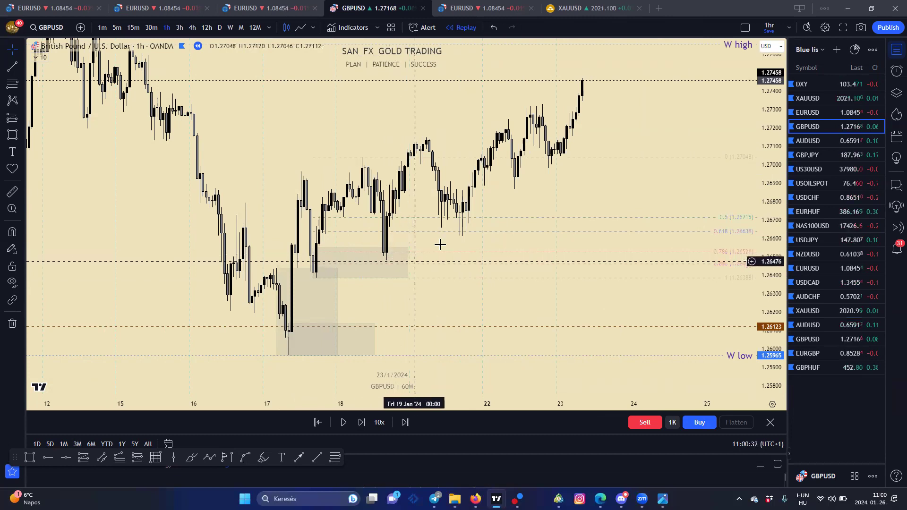
mouse_move(498, 233)
left_mouse_down()
mouse_move(523, 217)
mouse_move(565, 214)
left_mouse_up()
left_click_drag(423, 140, 421, 138)
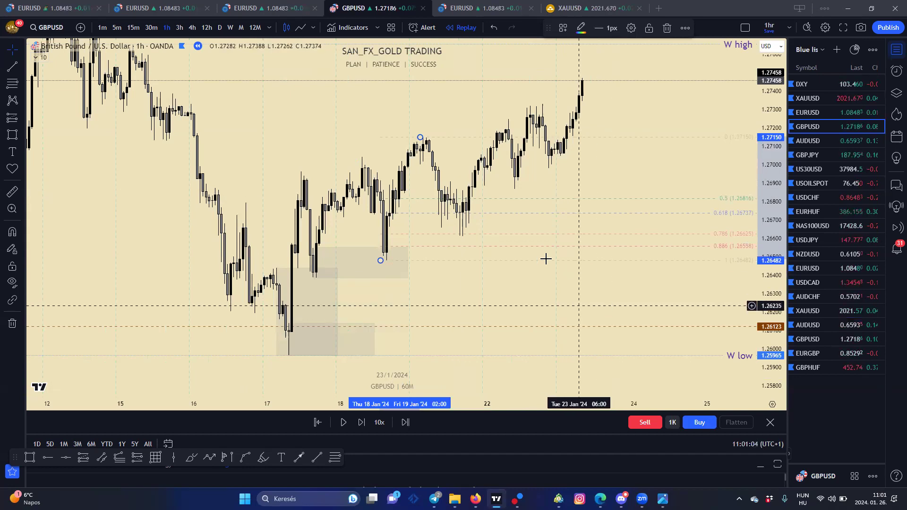
Refit the Fib Retracement to the upswing from 1.26615 to 1.27249, and to the following one from about 1.26876 to 1.27339.
mouse_move(540, 211)
left_mouse_down()
mouse_move(572, 215)
mouse_move(482, 239)
mouse_move(489, 247)
mouse_move(576, 226)
mouse_move(569, 219)
left_mouse_up()
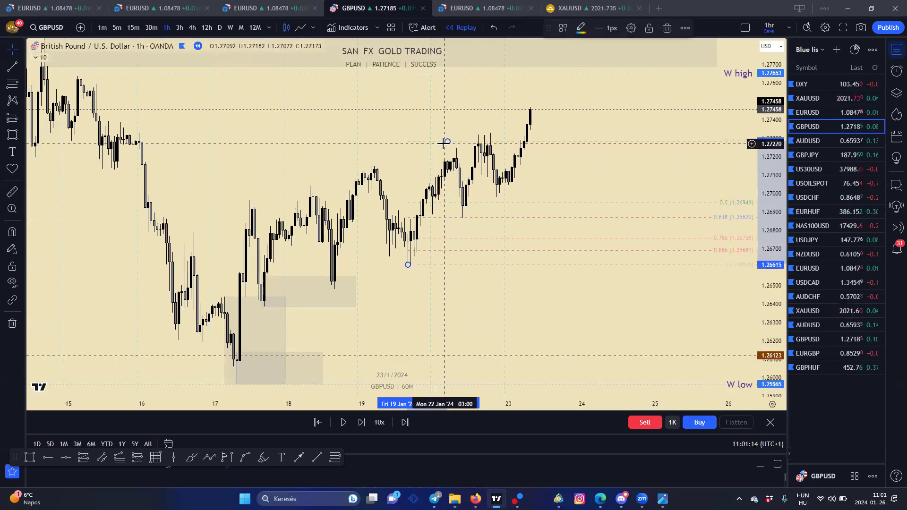
left_click_drag(447, 143, 447, 147)
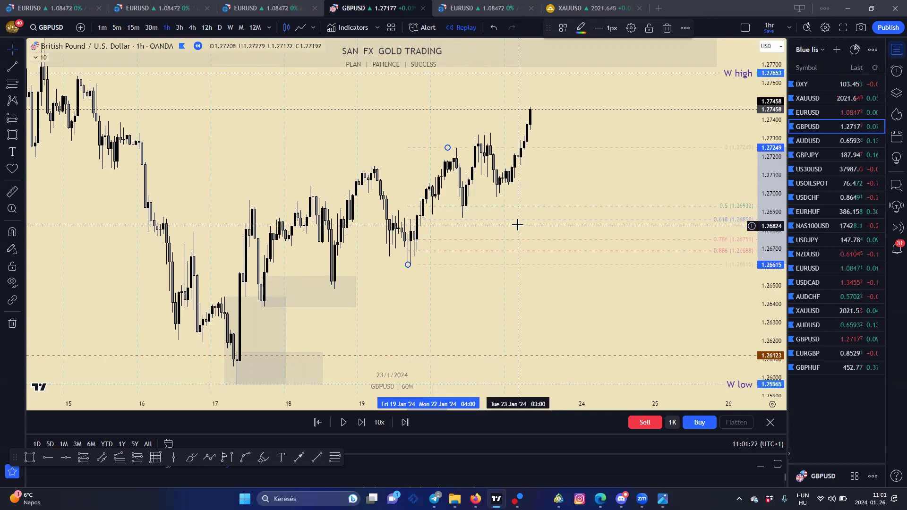
left_click_drag(532, 215, 572, 172)
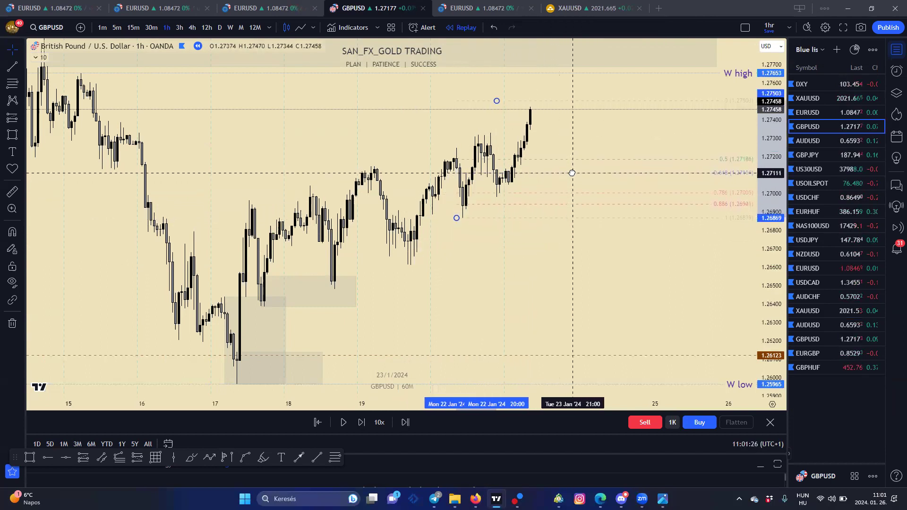
left_click_drag(496, 102, 481, 133)
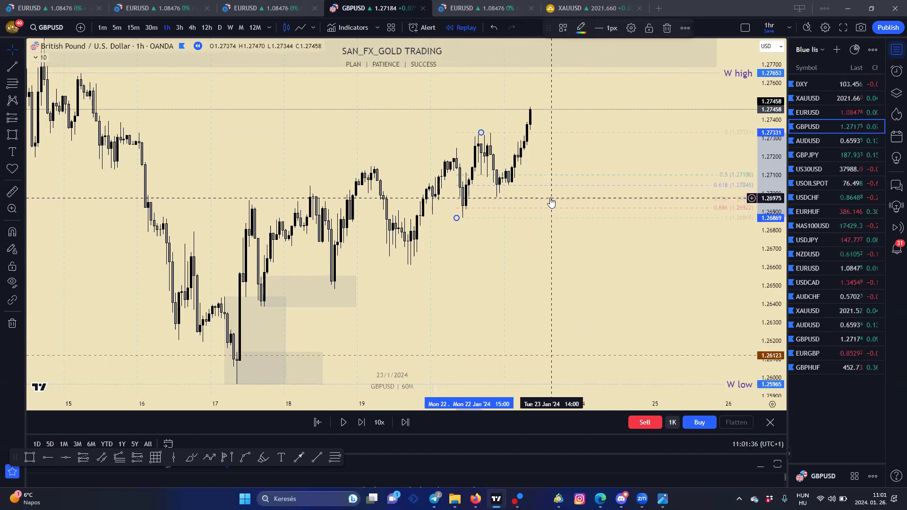
left_click_drag(551, 197, 550, 203)
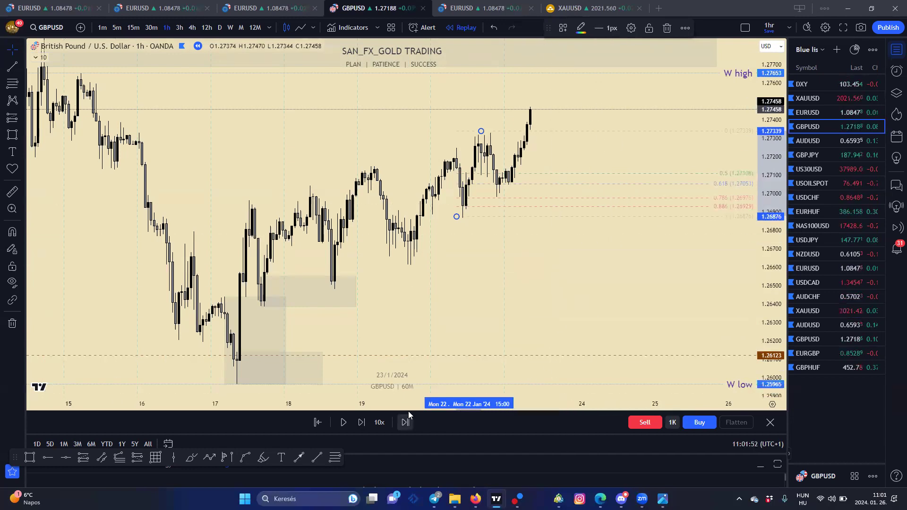
Delete the Fib Retracement from the 22 January upswing on the GBPUSD chart.
scroll(702, 339, "down", 3)
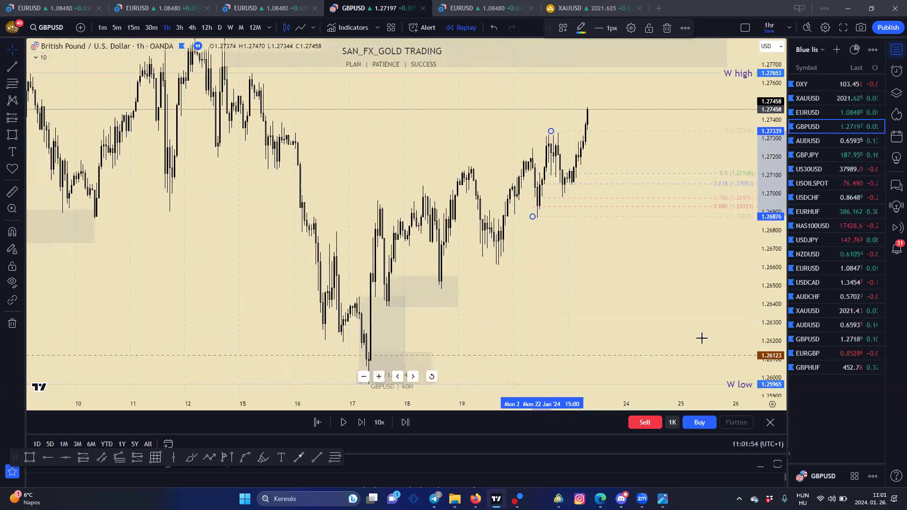
scroll(765, 337, "down", 3)
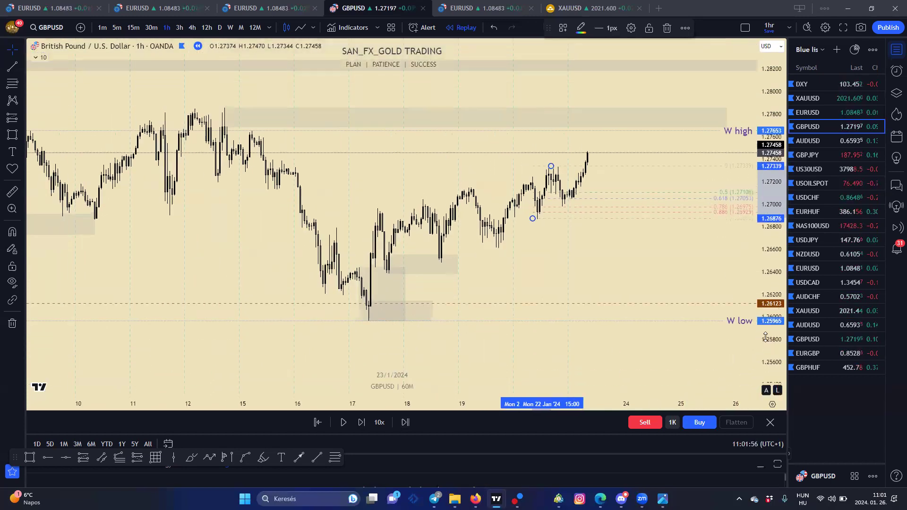
scroll(765, 337, "up", 2)
left_click_drag(447, 407, 485, 414)
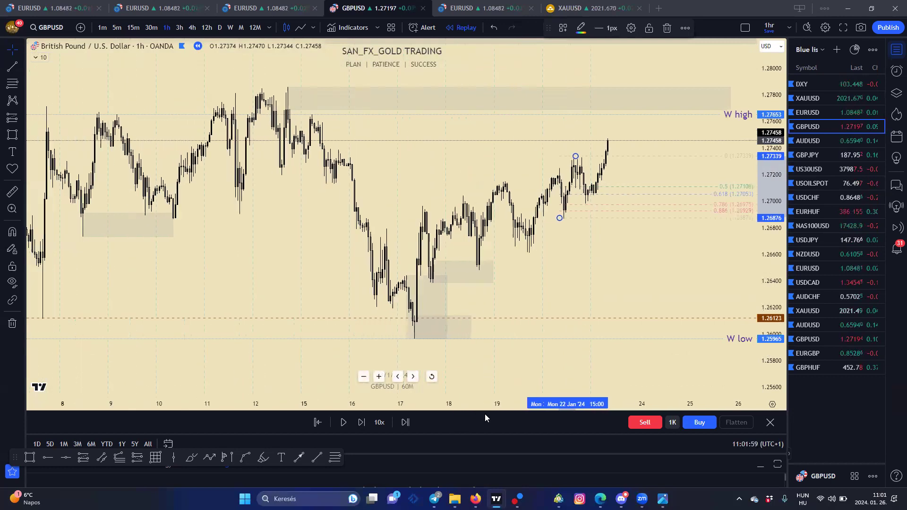
left_click(599, 216)
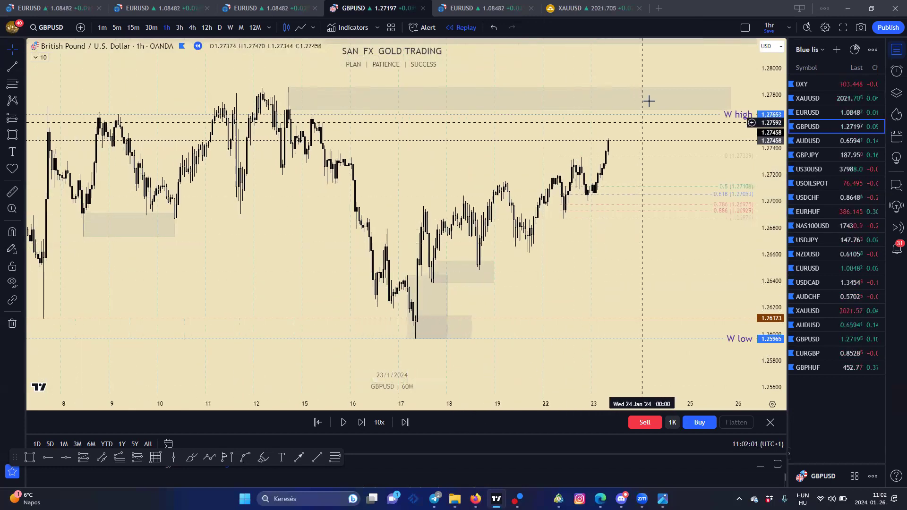
left_click(645, 212)
left_click(667, 28)
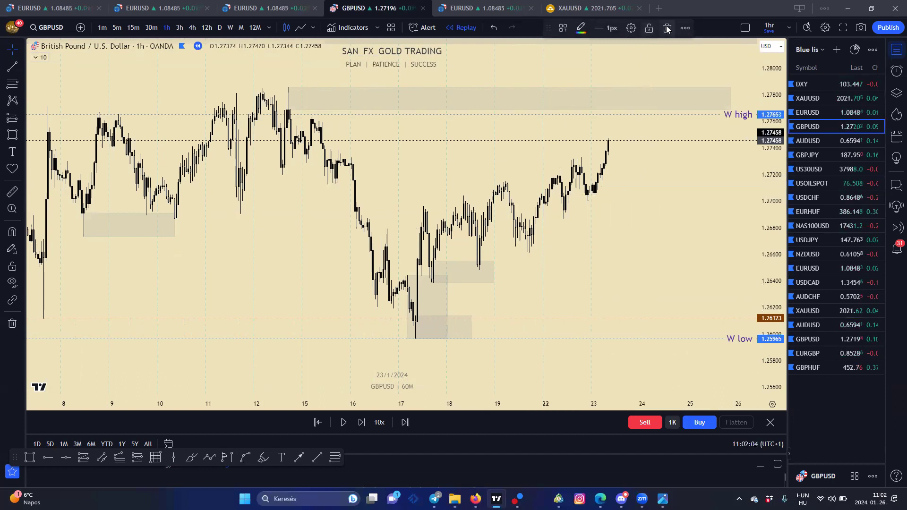
Draw a Fib Retracement from the 12 January high at 1.27859 down to the weekly low at about 1.25965.
left_click(334, 460)
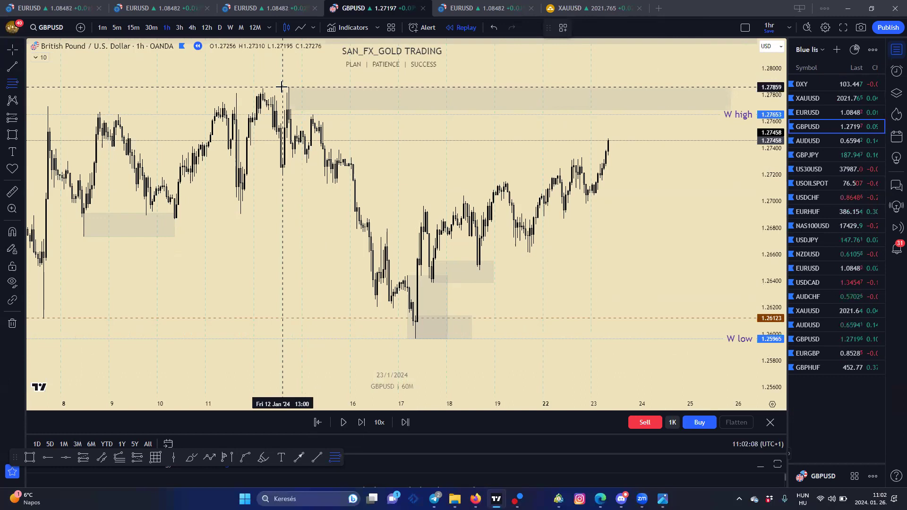
mouse_move(283, 88)
left_mouse_down()
mouse_move(549, 320)
mouse_move(630, 339)
left_mouse_up()
left_click_drag(682, 266, 657, 265)
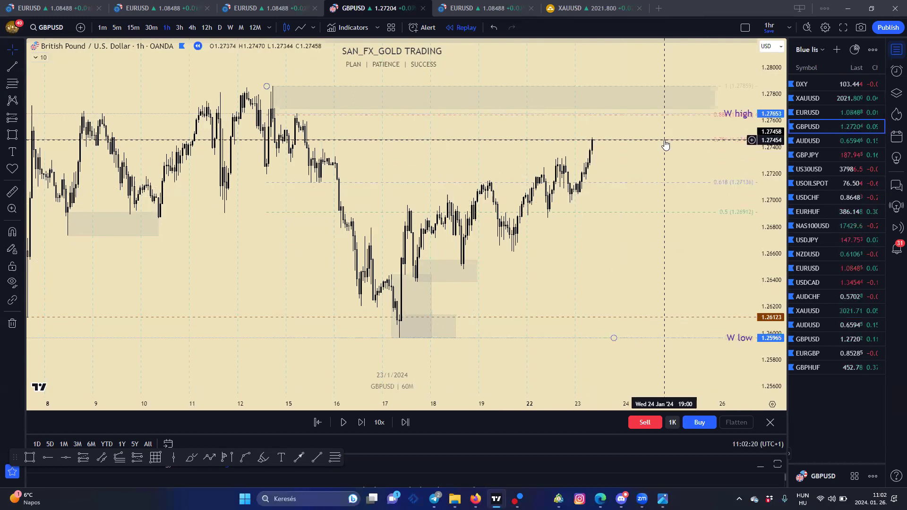
Advance the GBPUSD hourly replay bar by bar through 23 January, past the touch of the 0.786 retracement level.
left_click_drag(683, 245, 630, 243)
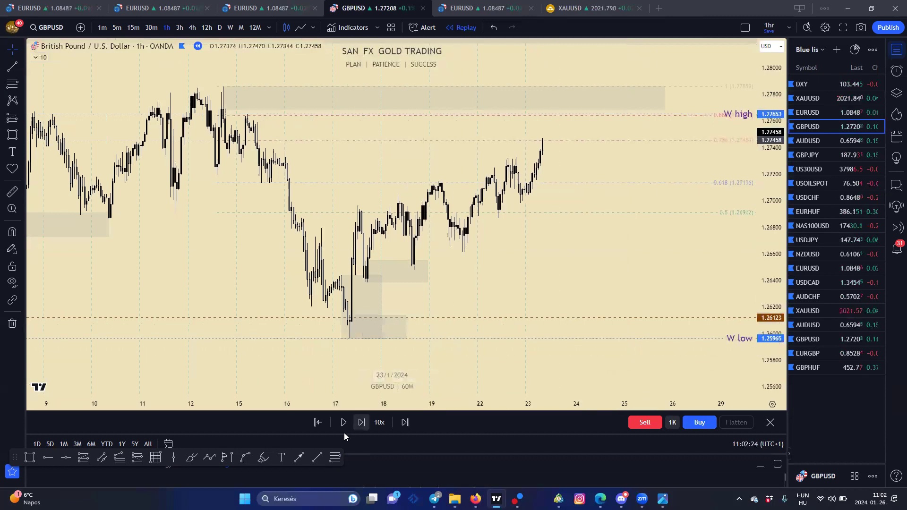
left_click(360, 424)
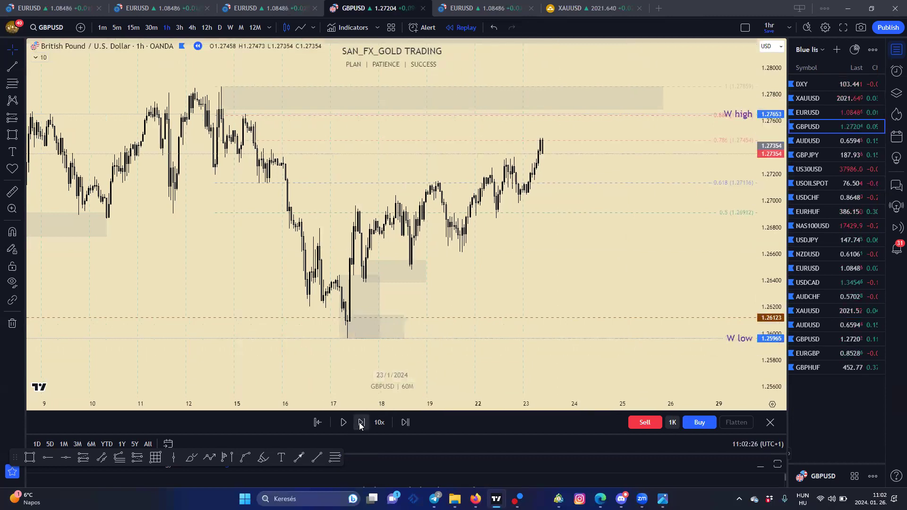
left_click(362, 424)
left_click(362, 423)
left_click(361, 424)
left_click(362, 424)
left_click(361, 423)
left_click(361, 423)
left_click(361, 423)
left_click(361, 423)
left_click(361, 423)
left_click(361, 423)
left_click(362, 423)
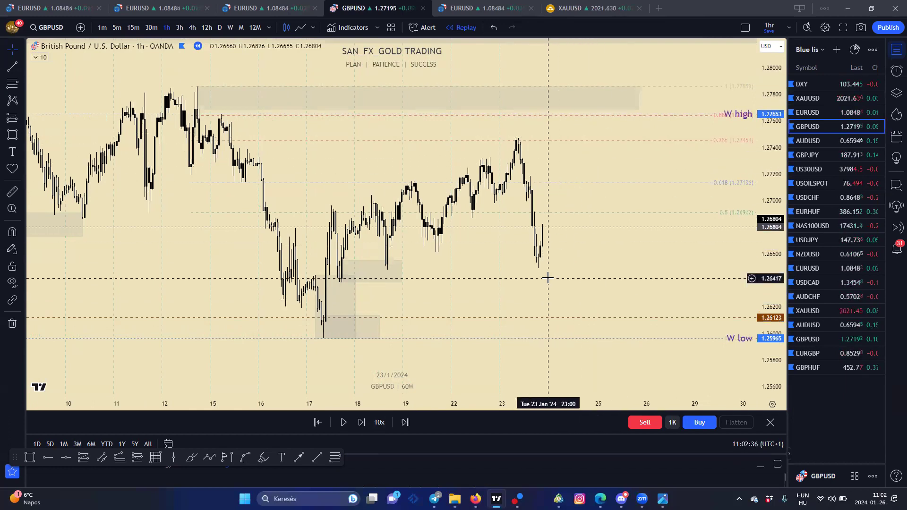
Measure the GBPUSD decline from the 23 January high at 1.27472 to the following low at 1.26502, and clear the measurement.
left_click(13, 192)
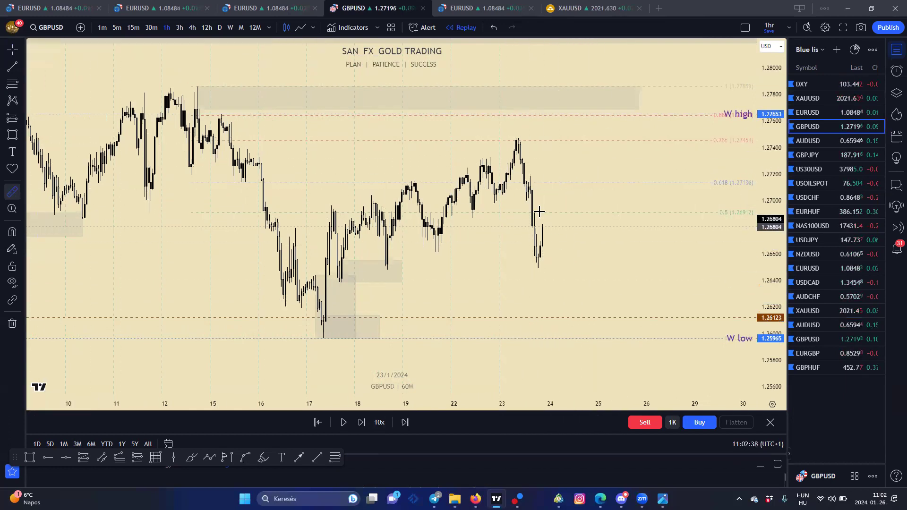
left_click(540, 138)
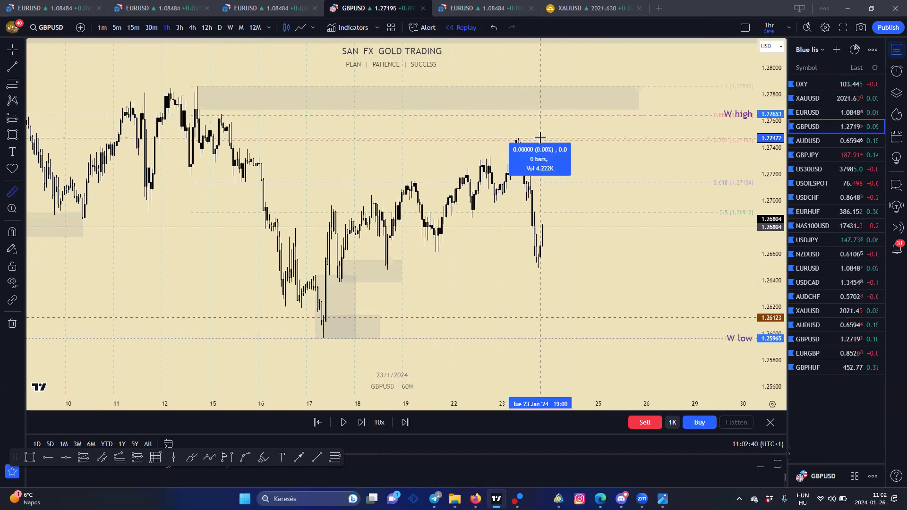
left_click(602, 267)
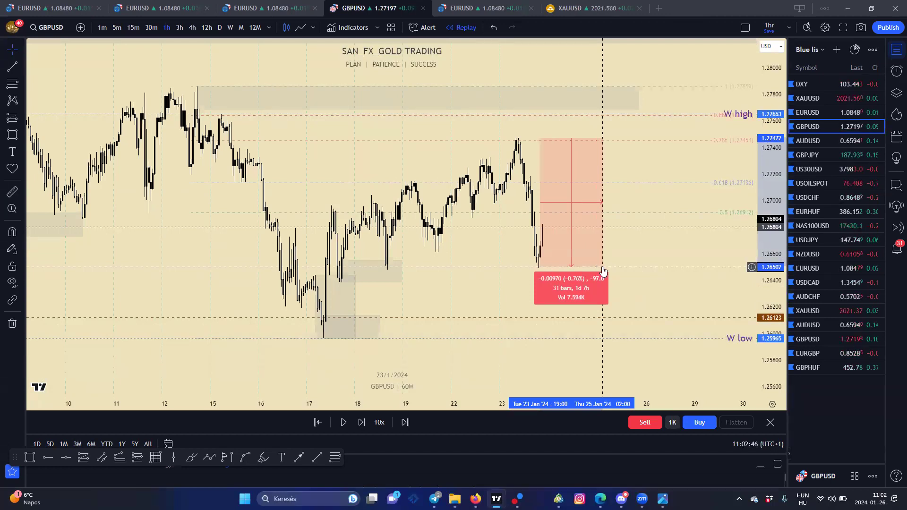
left_click(604, 270)
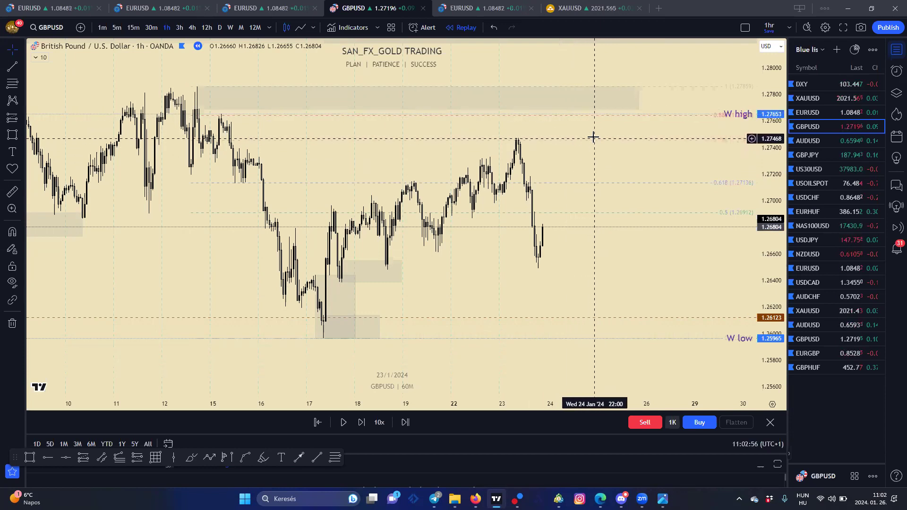
Switch to the EURUSD 4-hour chart that has the discount area and EOB zone marked.
left_click(298, 13)
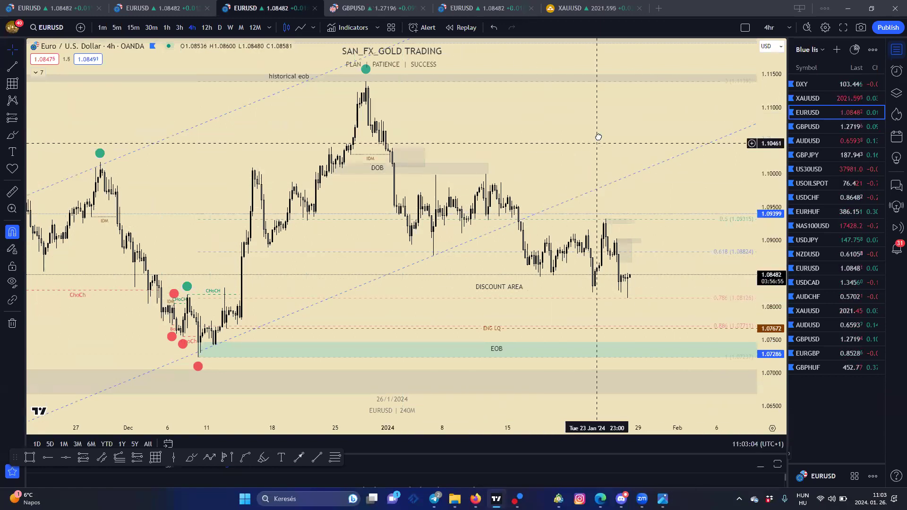
left_click_drag(598, 137, 597, 133)
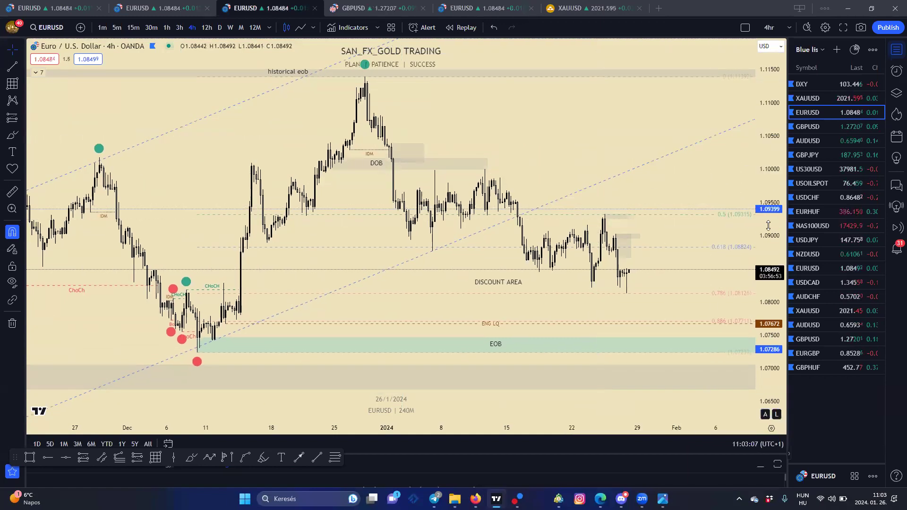
left_click_drag(768, 226, 769, 232)
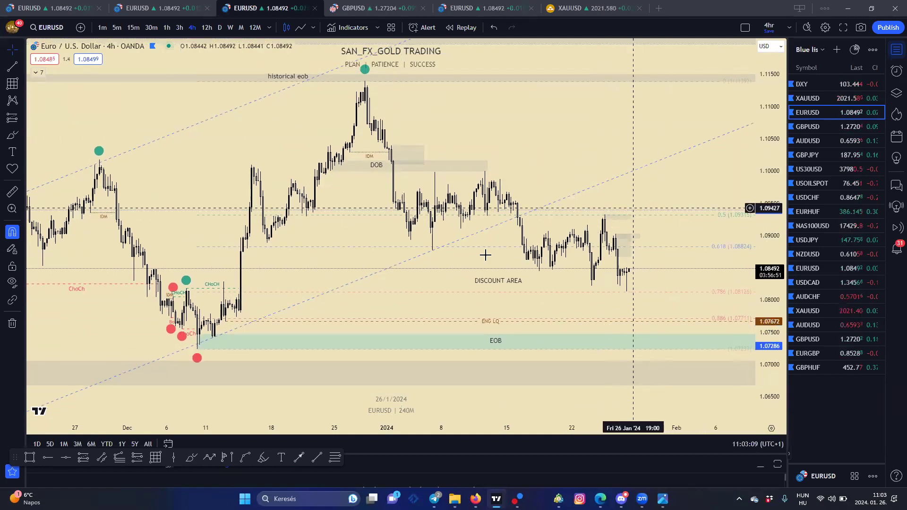
Draw a Gann Box on EURUSD from the 8 December low at 1.07237 to the swing high at 1.11389, and delete it.
left_click(156, 456)
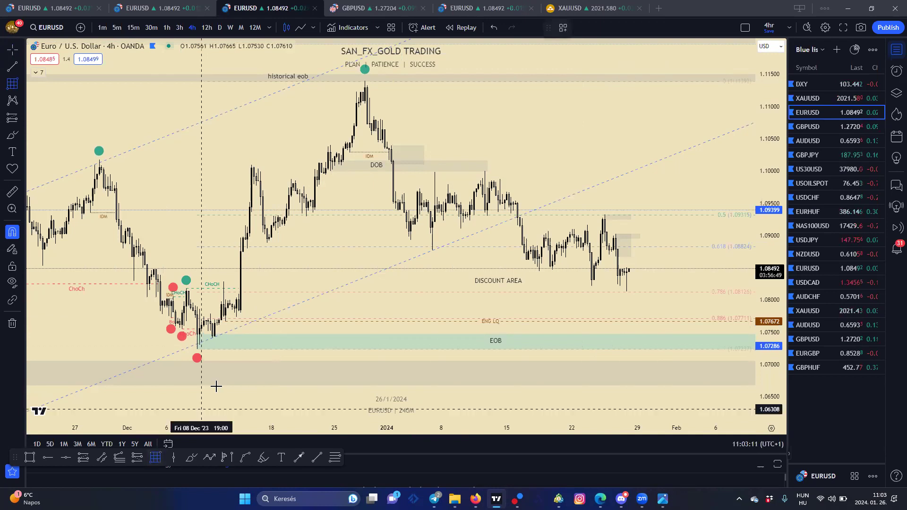
mouse_move(197, 349)
left_mouse_down()
mouse_move(395, 148)
mouse_move(614, 95)
mouse_move(744, 95)
mouse_move(738, 81)
left_mouse_up()
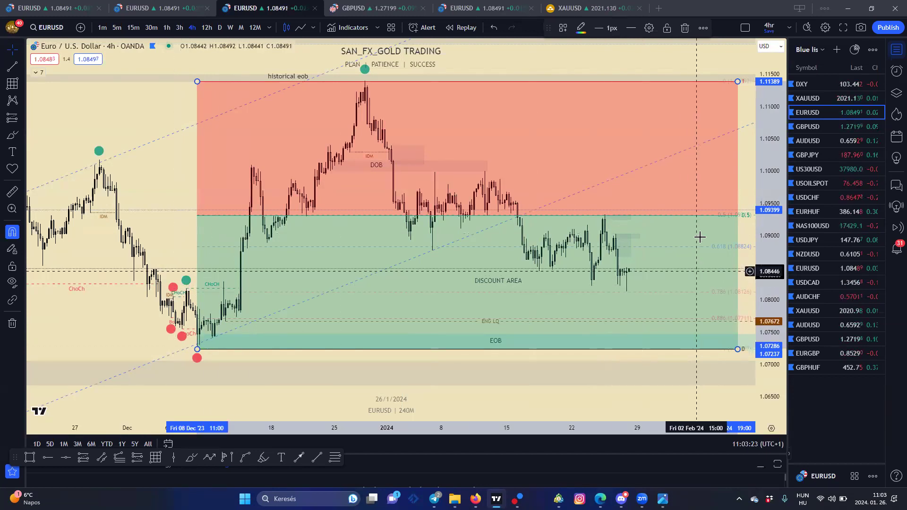
left_click(685, 29)
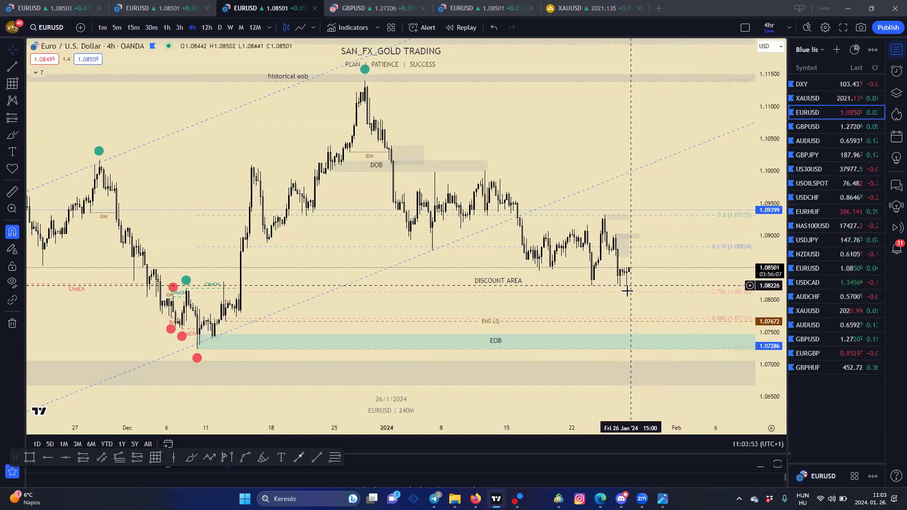
Measure the EURUSD bounce from the 0.786 retracement level at 1.08121 up to the current price, and clear the measurement.
left_click_drag(774, 299, 774, 288)
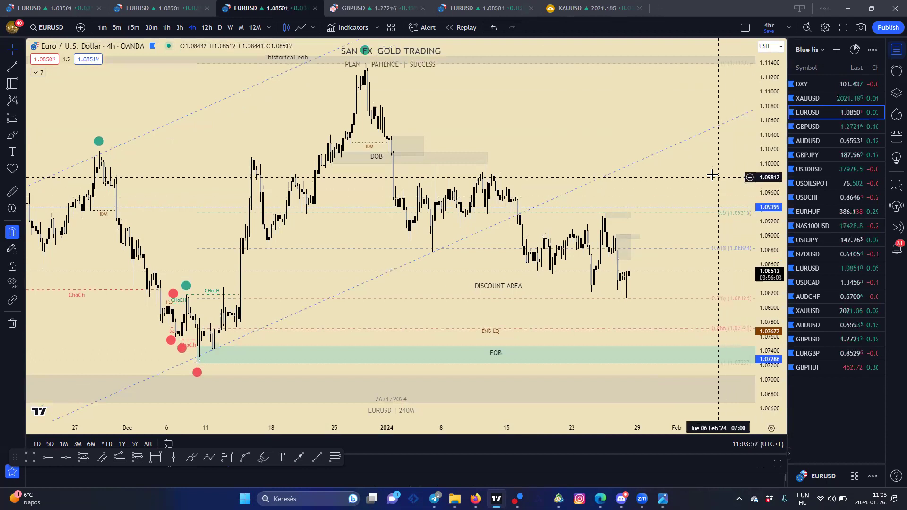
left_click_drag(712, 175, 688, 148)
left_click_drag(779, 147, 780, 139)
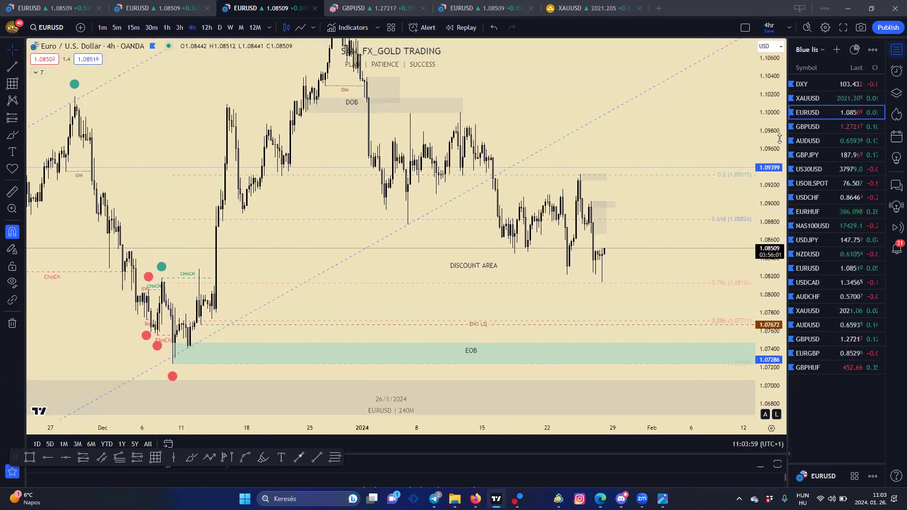
left_click(11, 192)
left_click(617, 283)
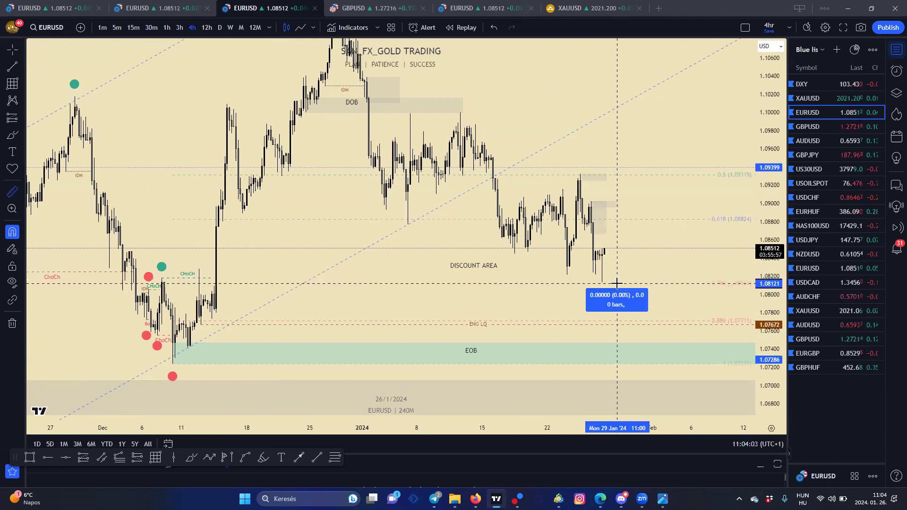
left_click(646, 244)
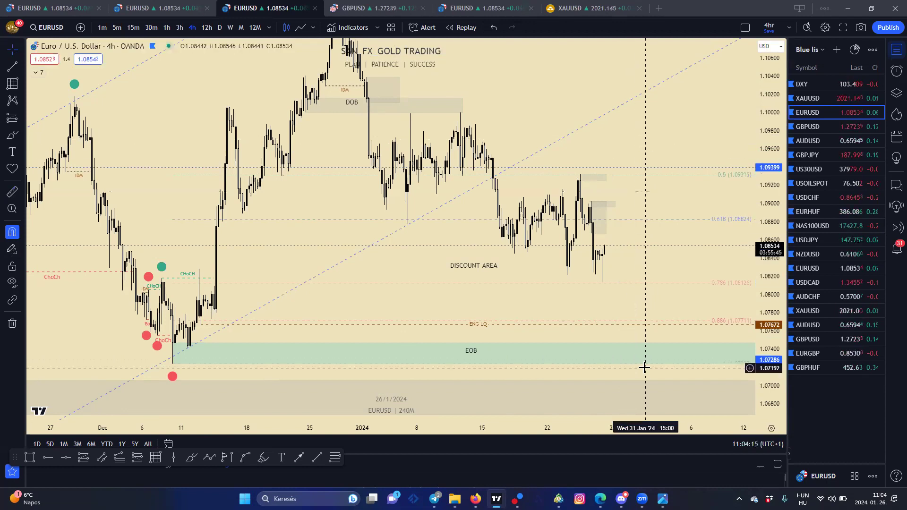
left_click_drag(770, 189, 770, 222)
left_click_drag(715, 159, 716, 186)
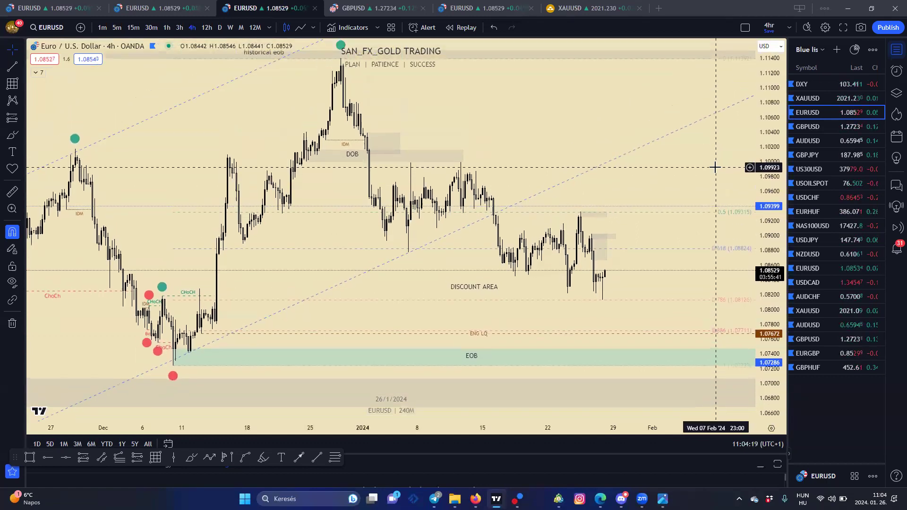
left_click_drag(772, 156, 772, 171)
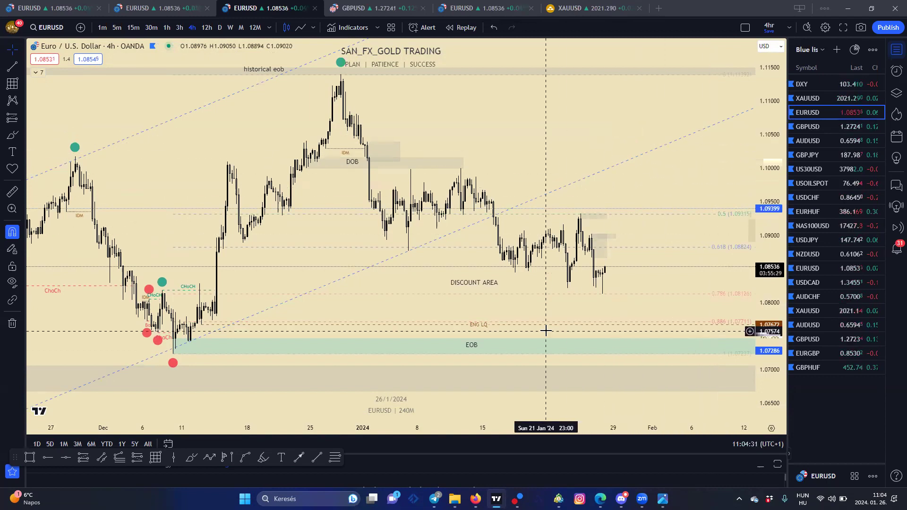
scroll(486, 434, "down", 1)
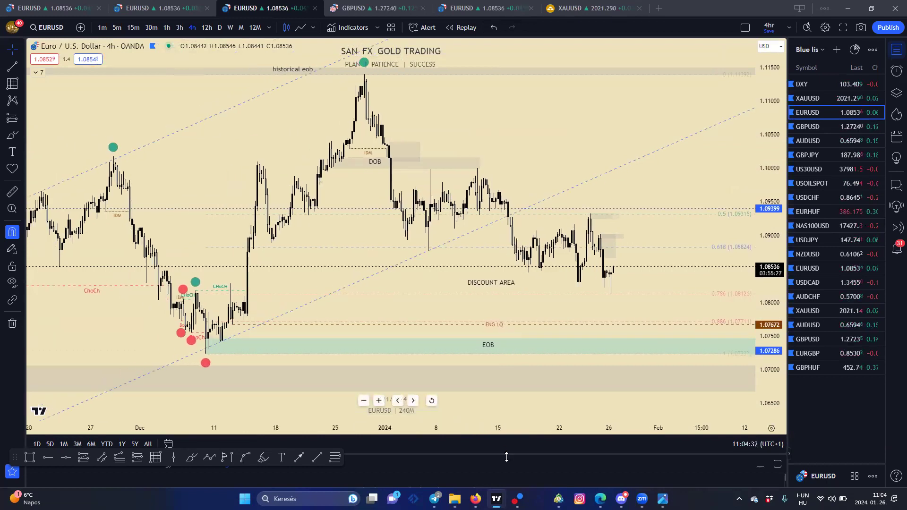